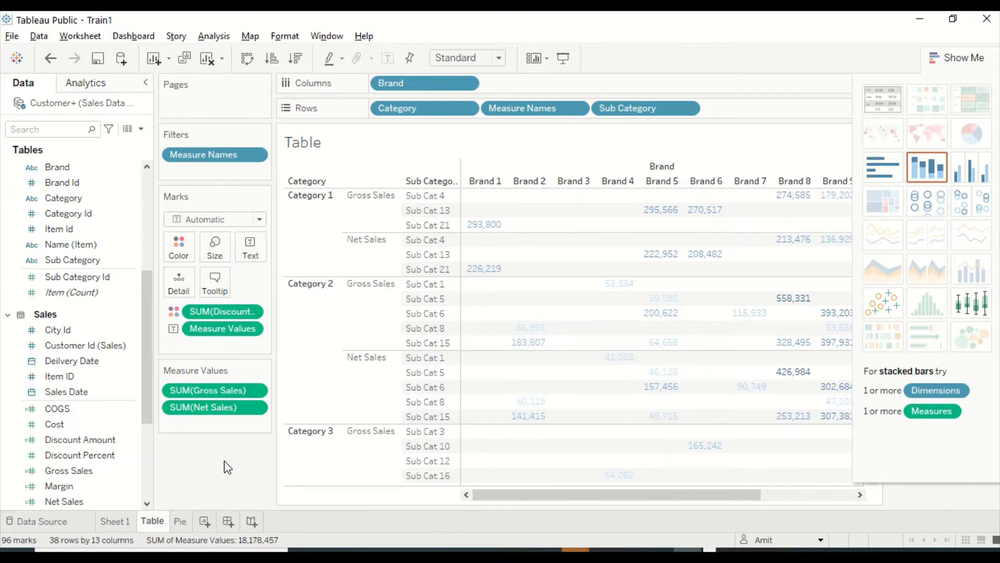
# Add a new blank worksheet, Sheet 4, after the Table and Pie sheets
pyautogui.click(205, 523)
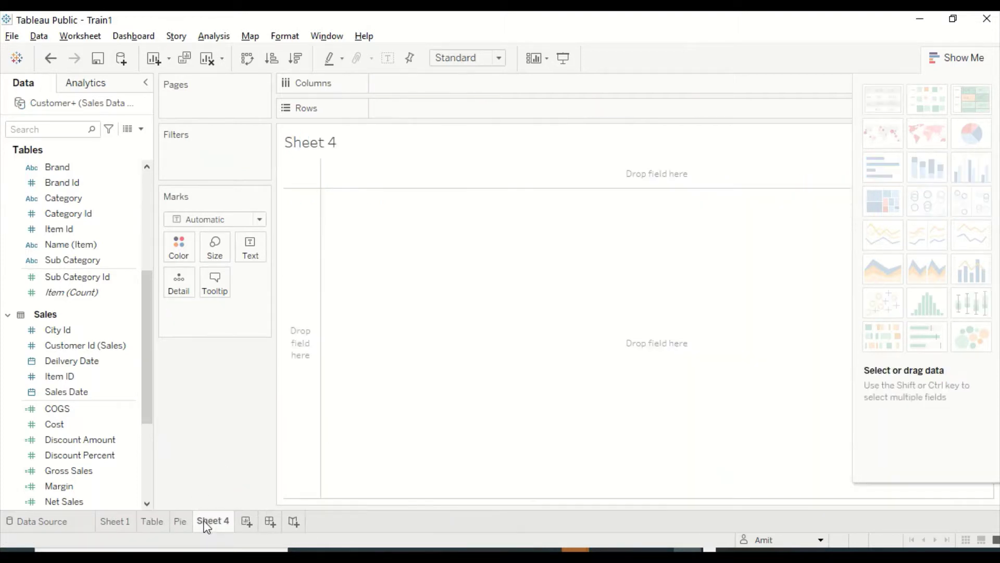
# Chart SUM(Gross Sales) for all 13 brands as horizontal bars, with Brand on Rows
pyautogui.click(91, 424)
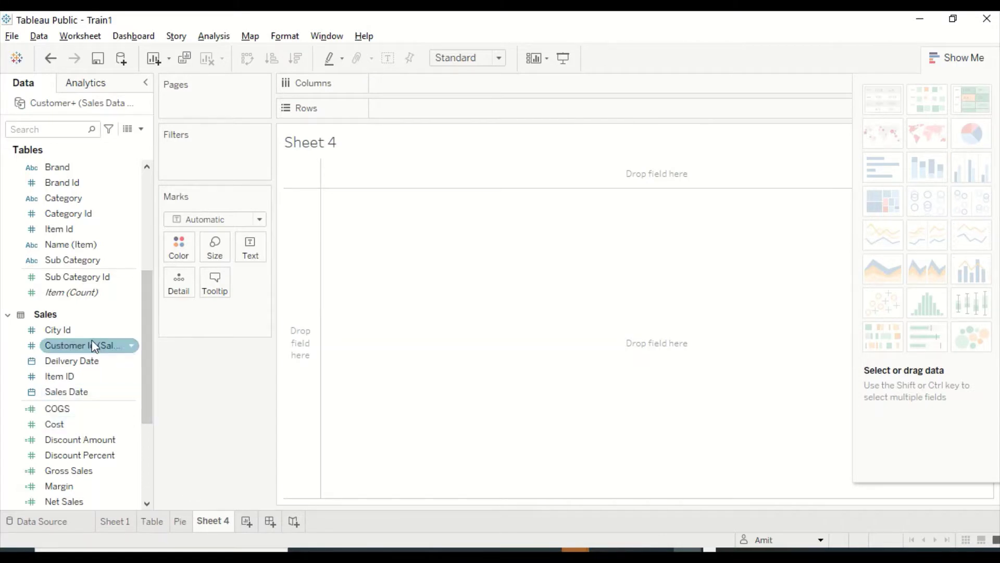
pyautogui.click(52, 167)
pyautogui.moveTo(65, 187); pyautogui.dragTo(359, 232)
pyautogui.click(68, 470)
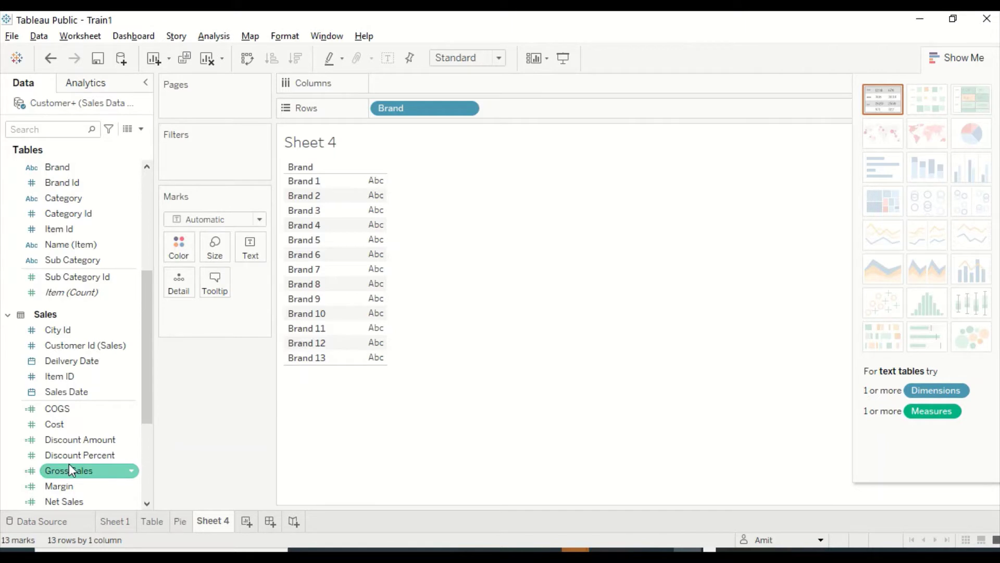
pyautogui.moveTo(69, 470); pyautogui.dragTo(366, 200)
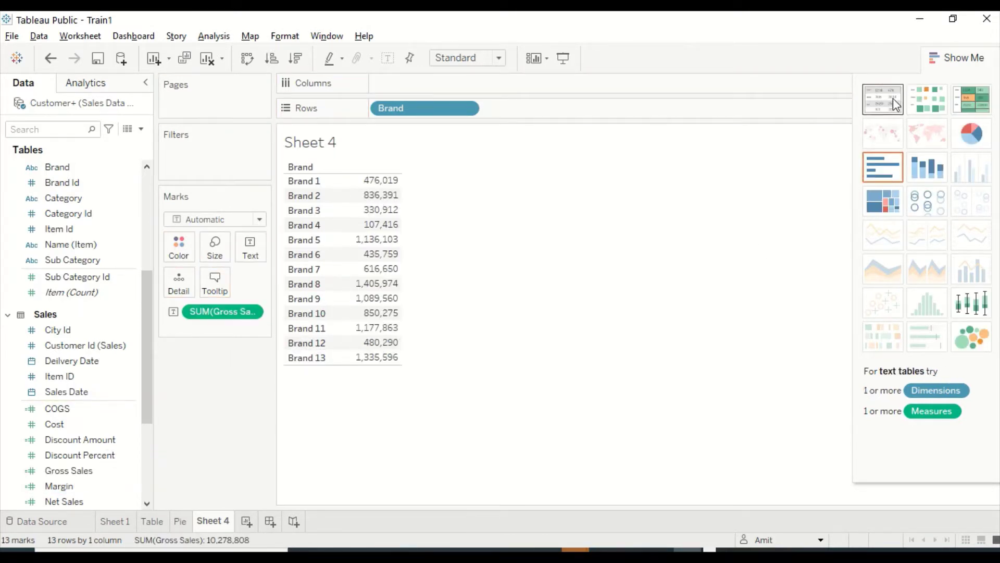
pyautogui.click(886, 167)
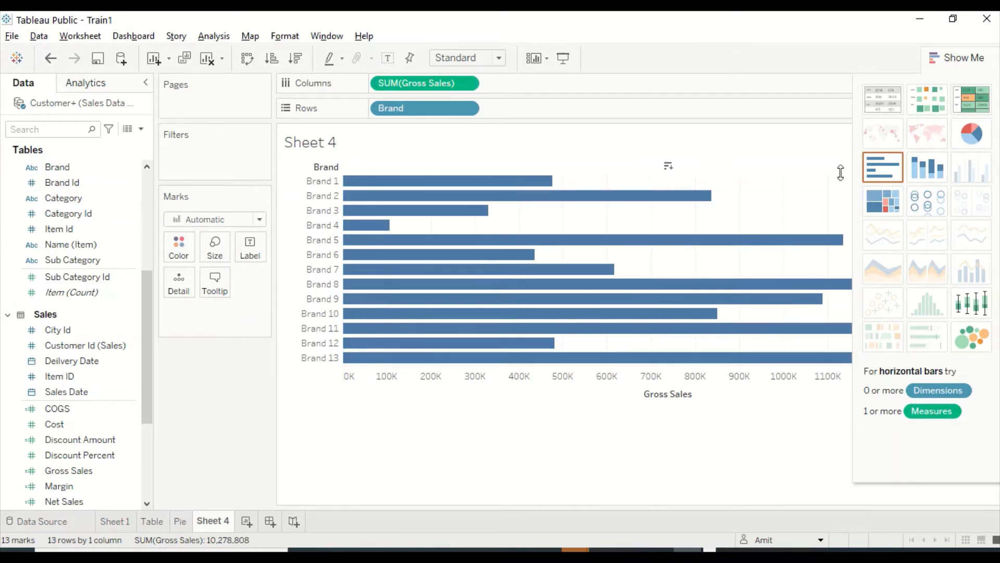
pyautogui.click(888, 169)
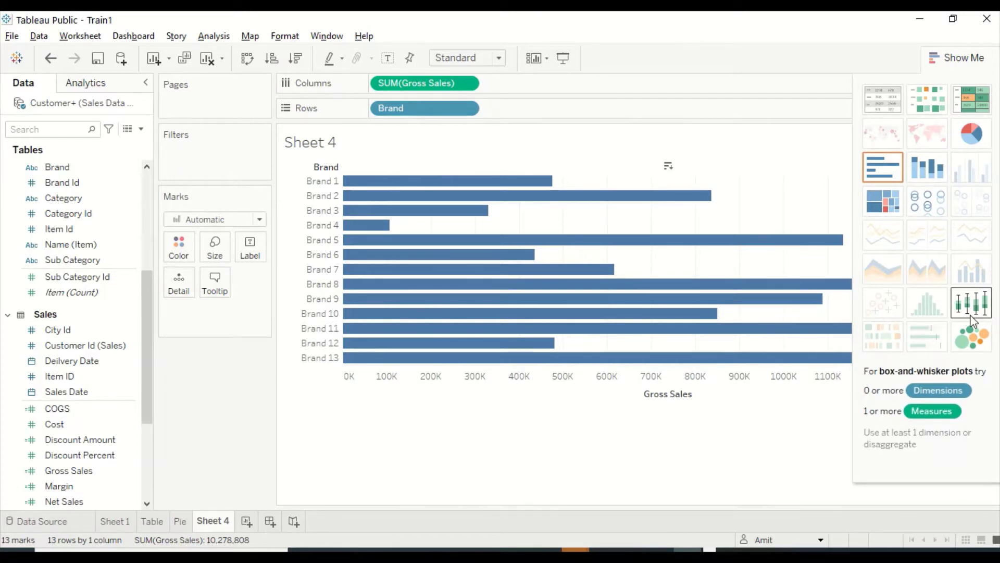
pyautogui.click(248, 59)
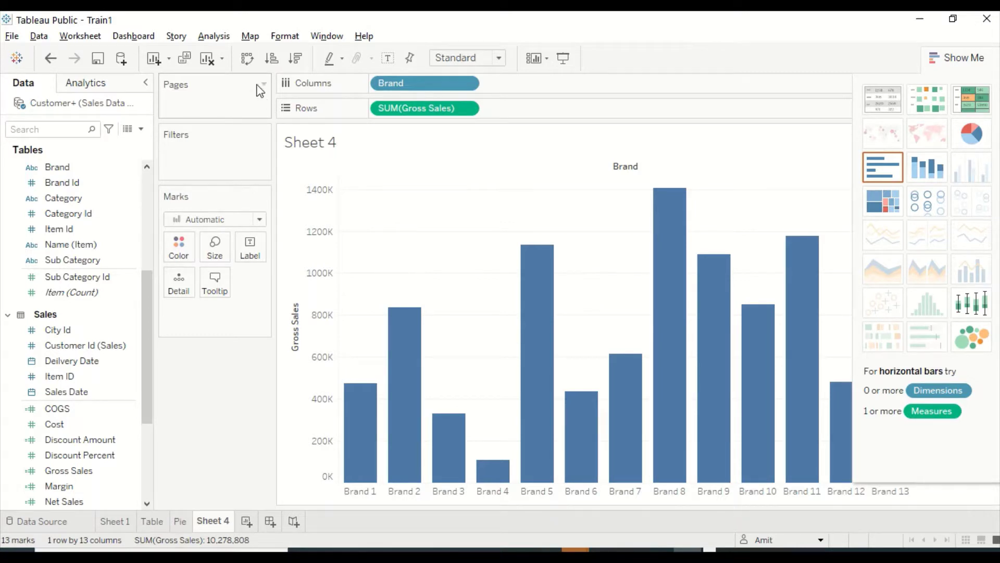
pyautogui.click(247, 58)
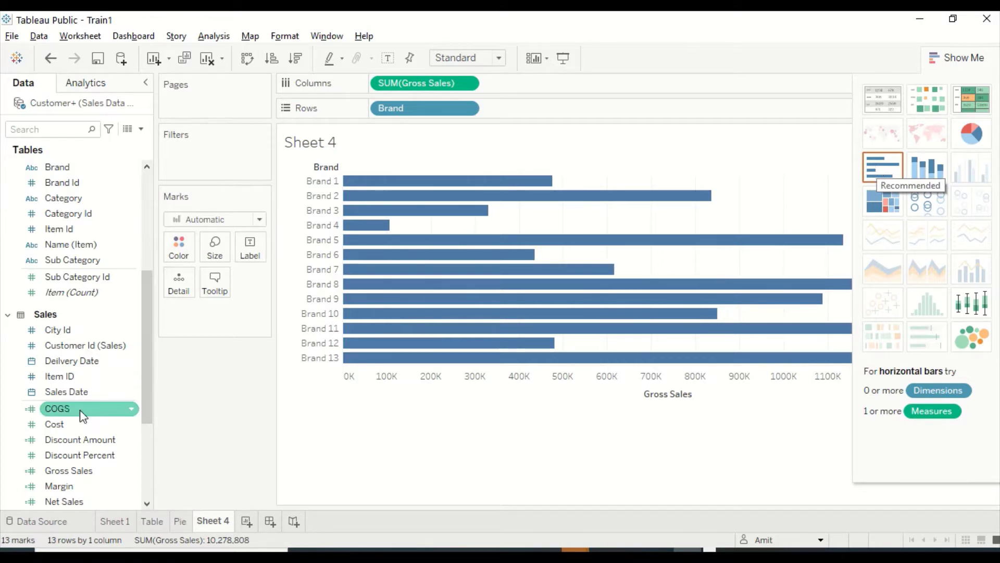
pyautogui.moveTo(58, 503); pyautogui.dragTo(504, 114)
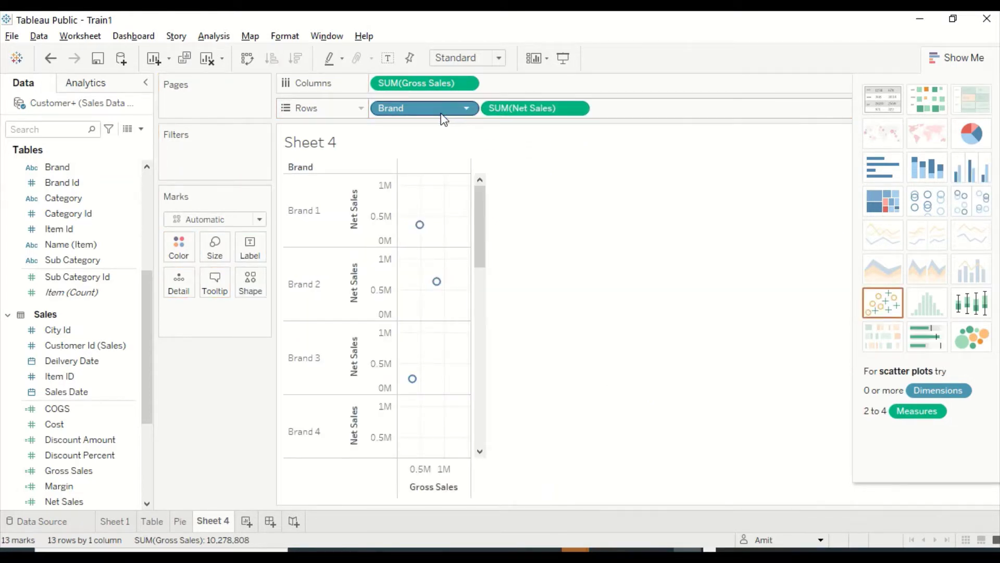
# Move Brand to Detail, add Gross Sales beside Net Sales on Rows, and put Brand on Columns
pyautogui.moveTo(426, 105); pyautogui.dragTo(230, 309)
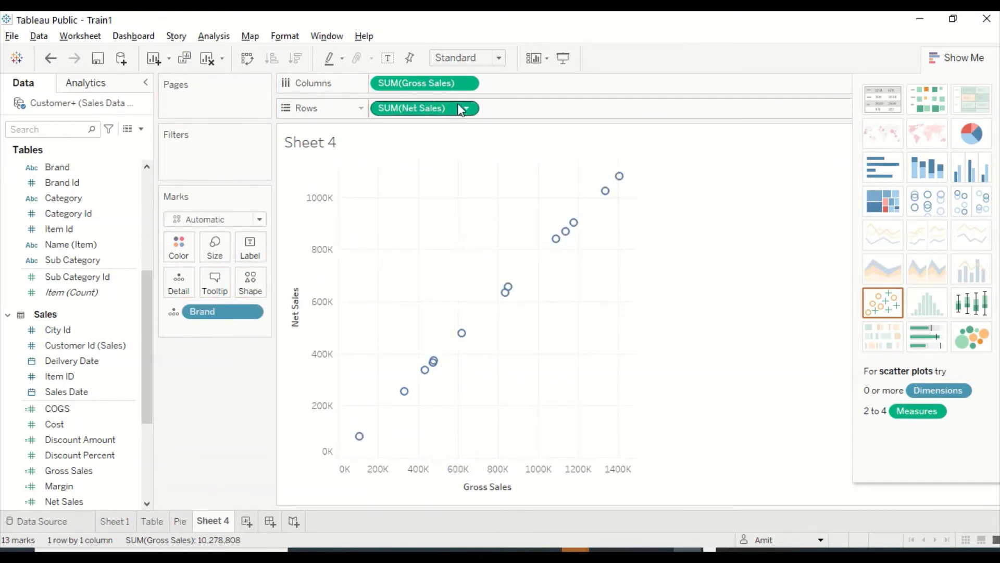
pyautogui.moveTo(408, 92); pyautogui.dragTo(514, 105)
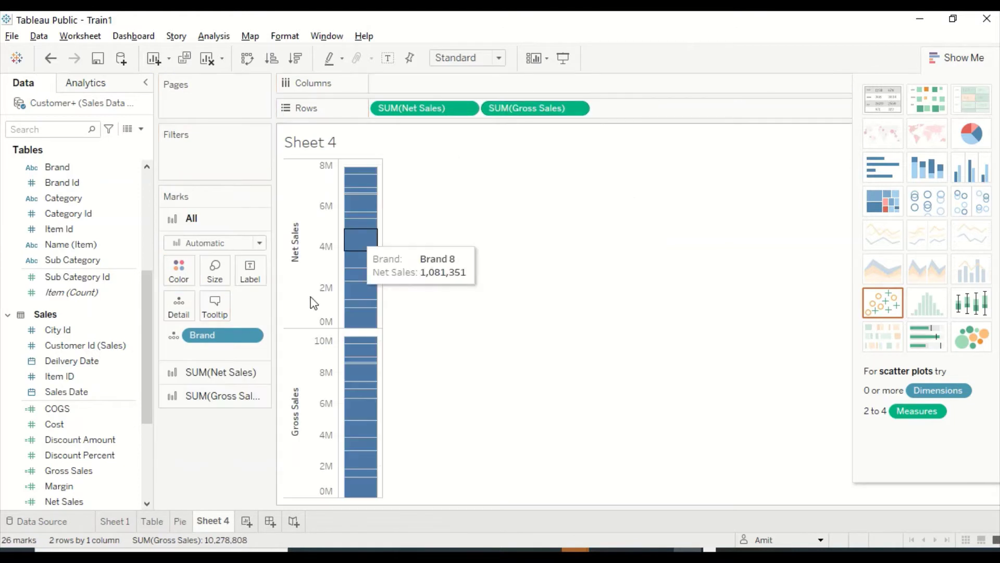
pyautogui.moveTo(206, 336); pyautogui.dragTo(411, 91)
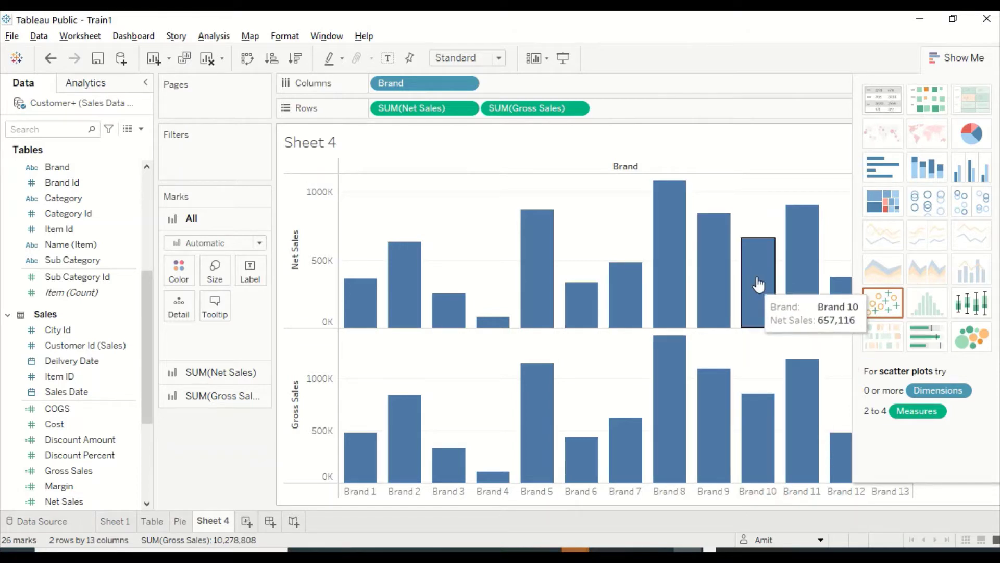
# Switch the chart to side-by-side Gross Sales and Net Sales bars per brand
pyautogui.click(976, 175)
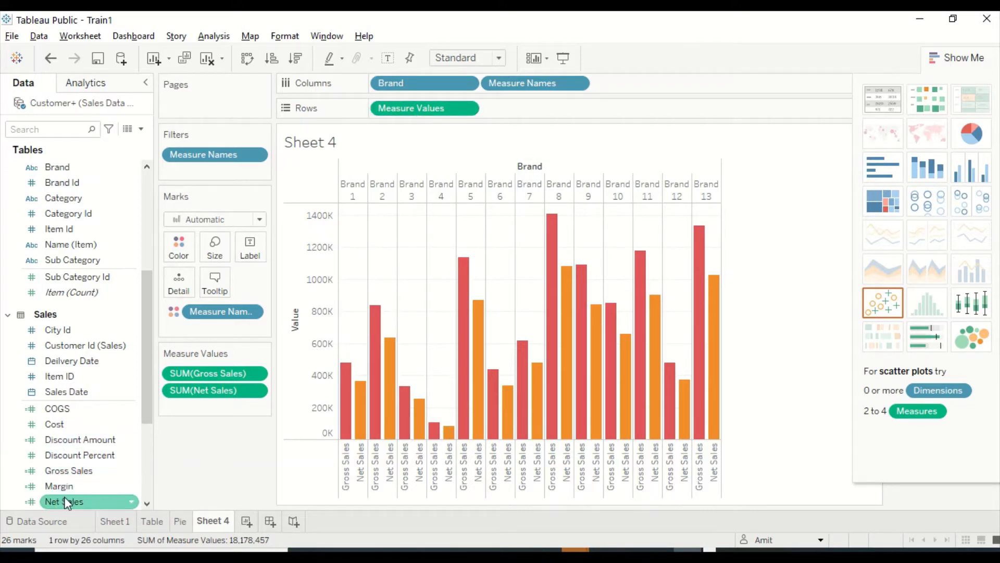
pyautogui.moveTo(64, 499)
pyautogui.mouseDown()
pyautogui.moveTo(79, 481)
pyautogui.moveTo(65, 489)
pyautogui.mouseUp()
# Add Discount Amount as a third measure, colour by Brand, and drop Measure Values from Rows
pyautogui.moveTo(79, 424); pyautogui.dragTo(202, 407)
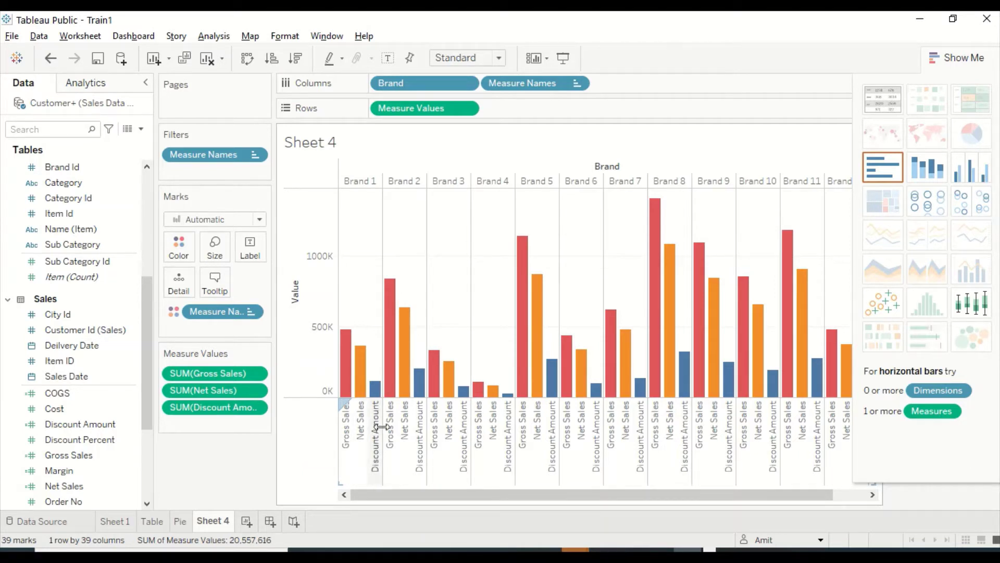
pyautogui.moveTo(375, 496)
pyautogui.mouseDown()
pyautogui.moveTo(429, 492)
pyautogui.moveTo(376, 498)
pyautogui.mouseUp()
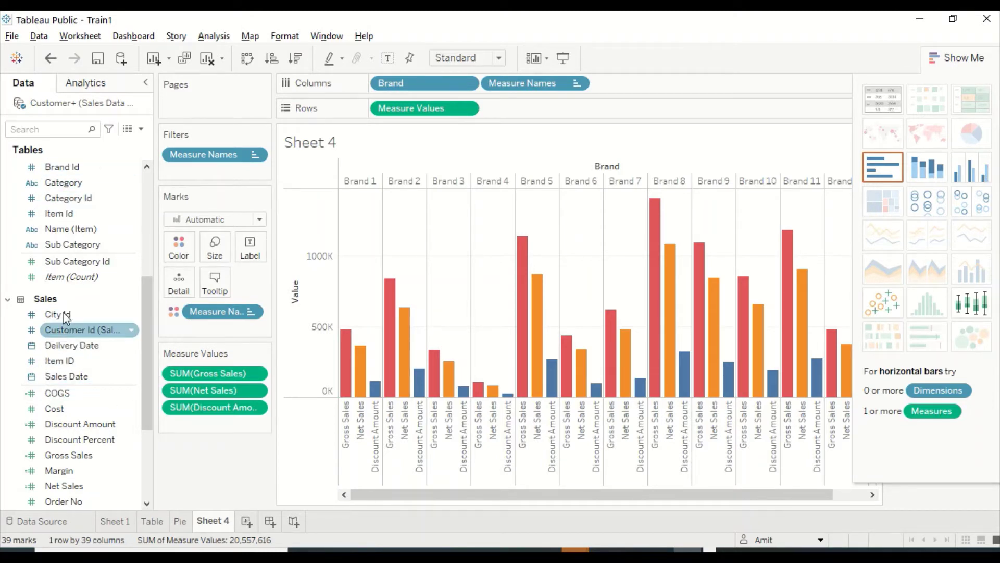
pyautogui.scroll(3, 70, 346)
pyautogui.moveTo(55, 267); pyautogui.dragTo(175, 248)
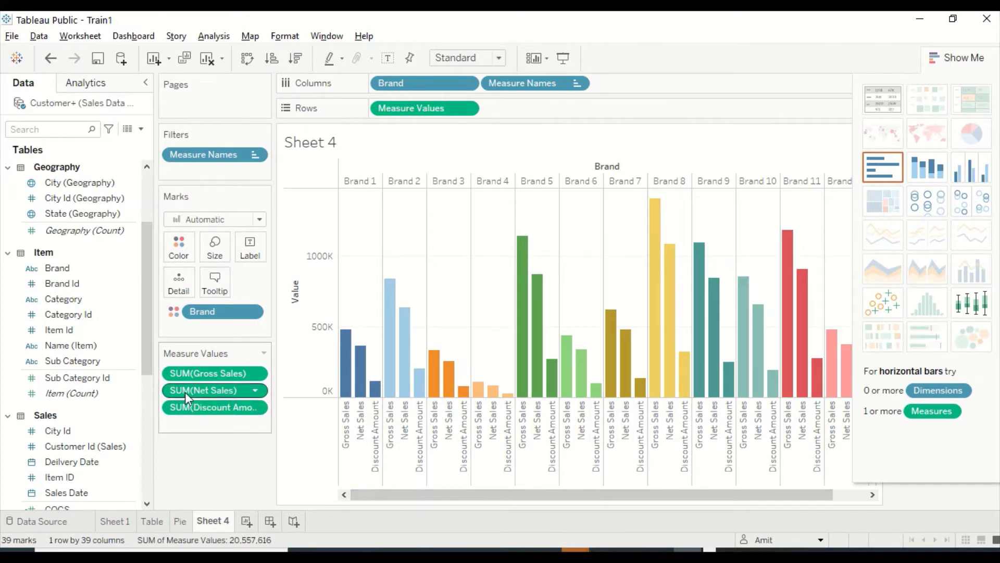
pyautogui.moveTo(419, 108); pyautogui.dragTo(187, 250)
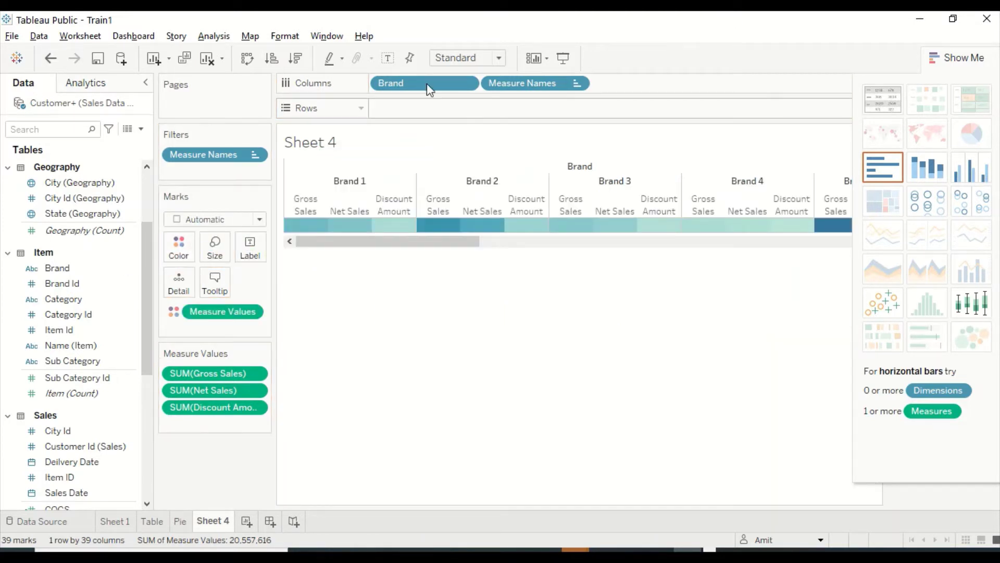
# Undo twice to get back side-by-side measure bars coloured by Gross Sales, Net Sales, Discount Amount
pyautogui.hotkey('ctrl', 'z')
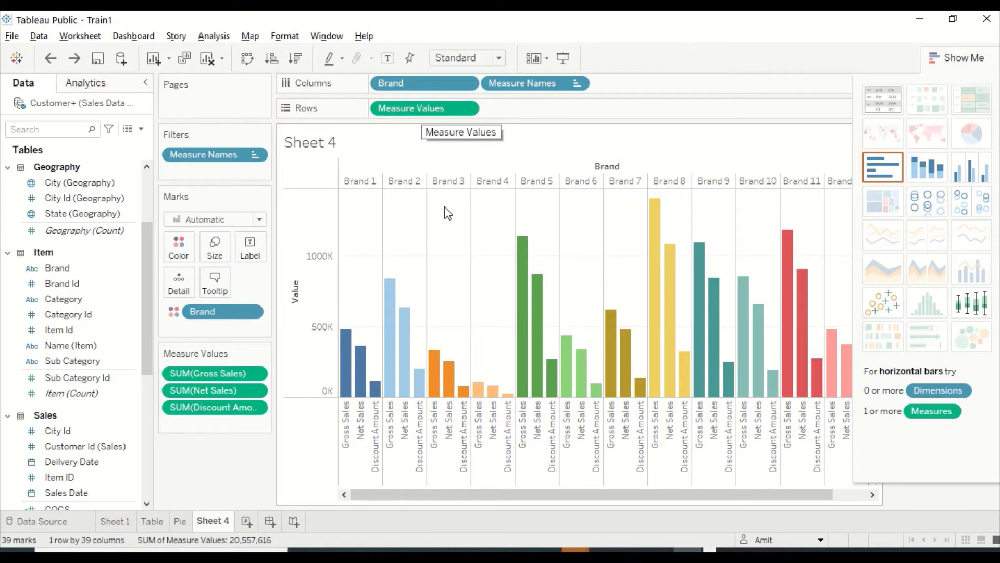
pyautogui.hotkey('ctrl', 'z')
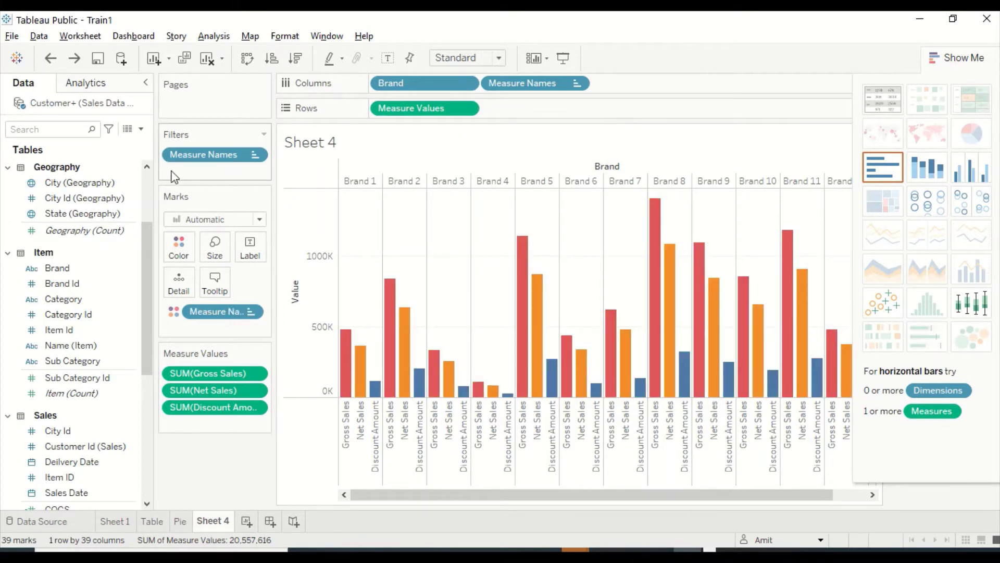
pyautogui.click(255, 155)
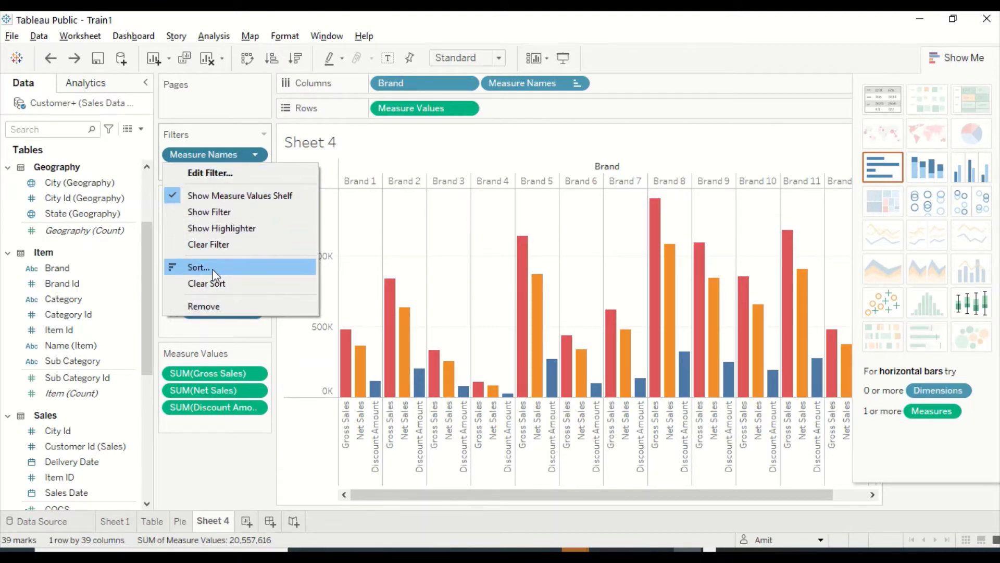
pyautogui.click(630, 136)
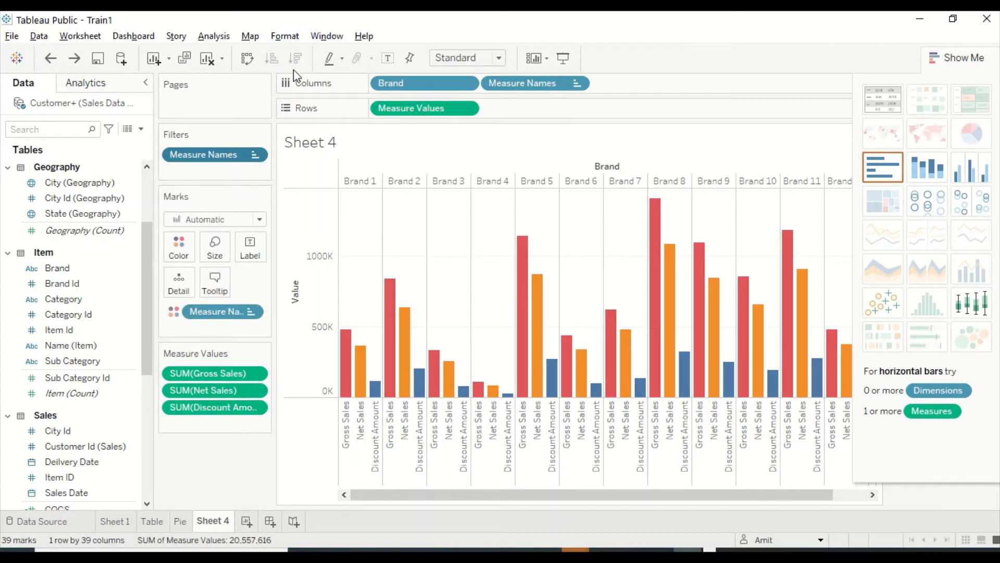
# Manually sort Measure Names as Discount Amount, Net Sales, then Gross Sales
pyautogui.click(255, 156)
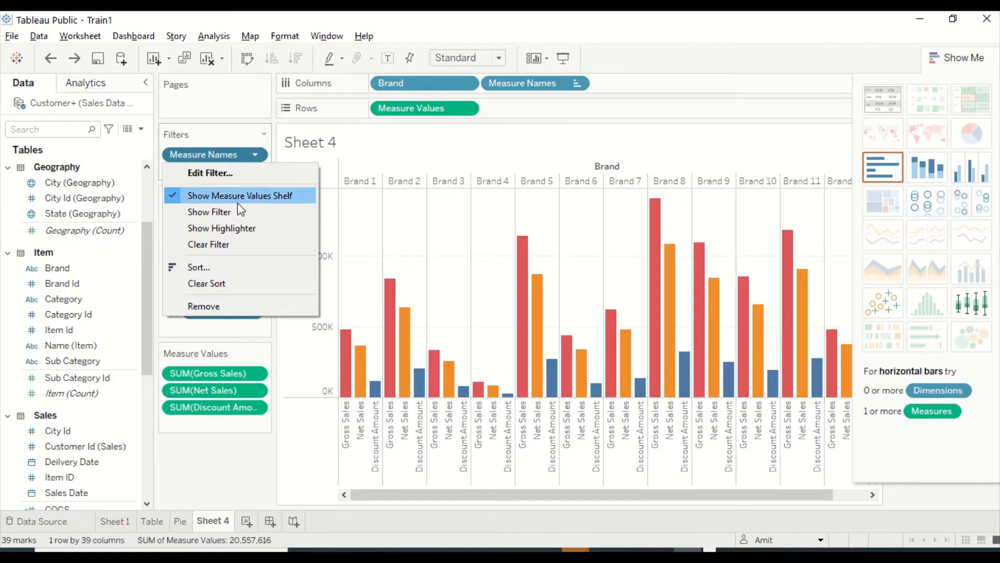
pyautogui.click(207, 268)
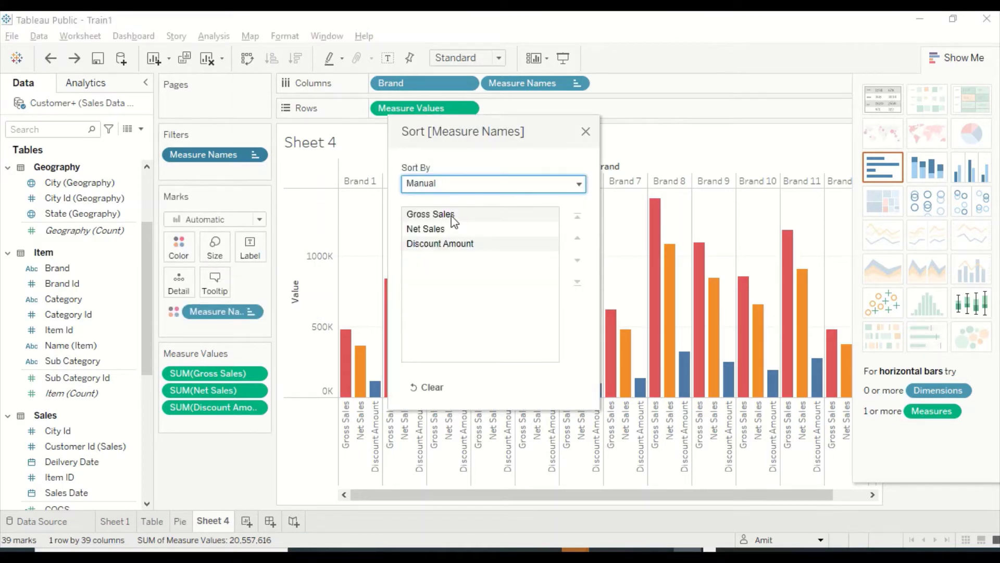
pyautogui.click(450, 215)
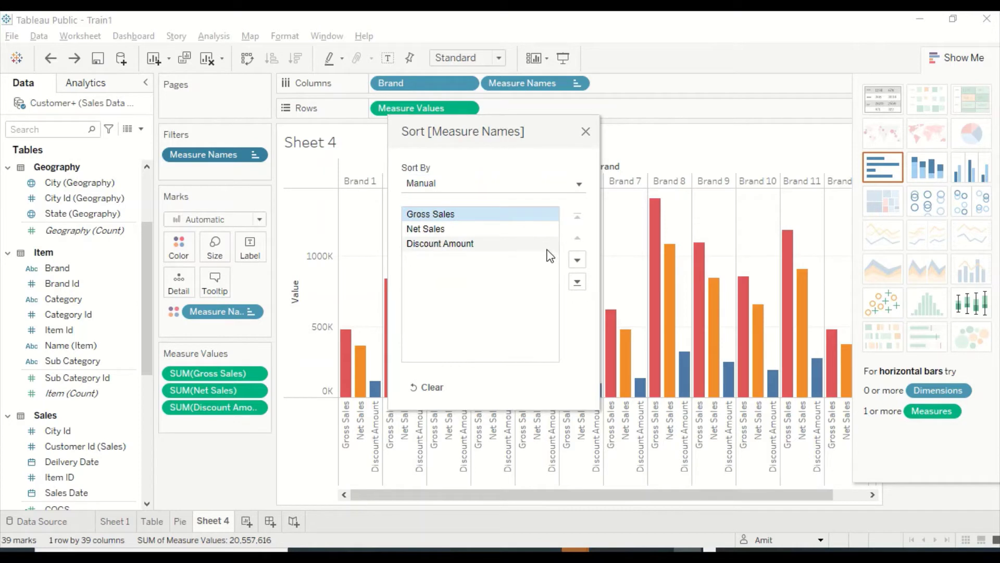
pyautogui.click(435, 230)
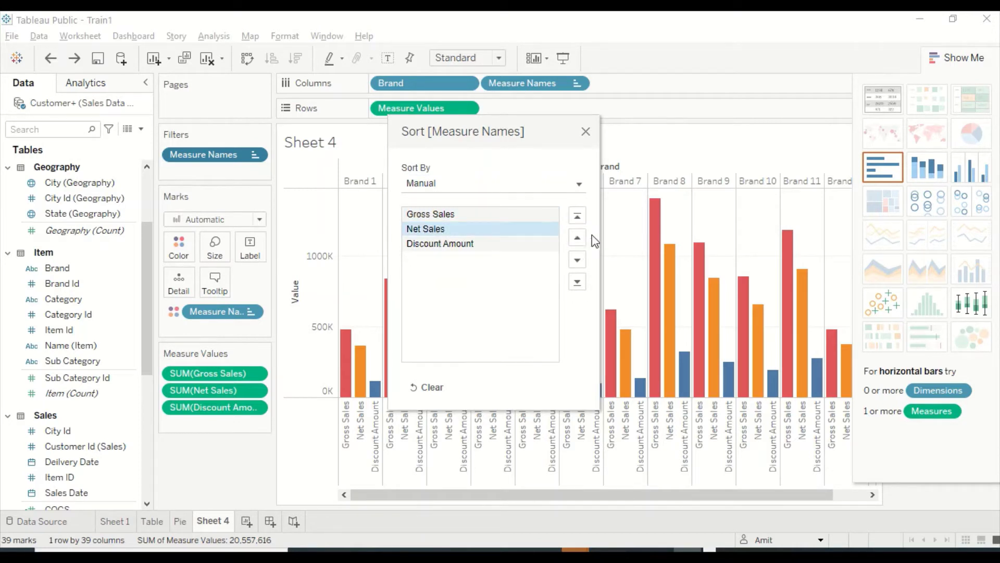
pyautogui.click(576, 238)
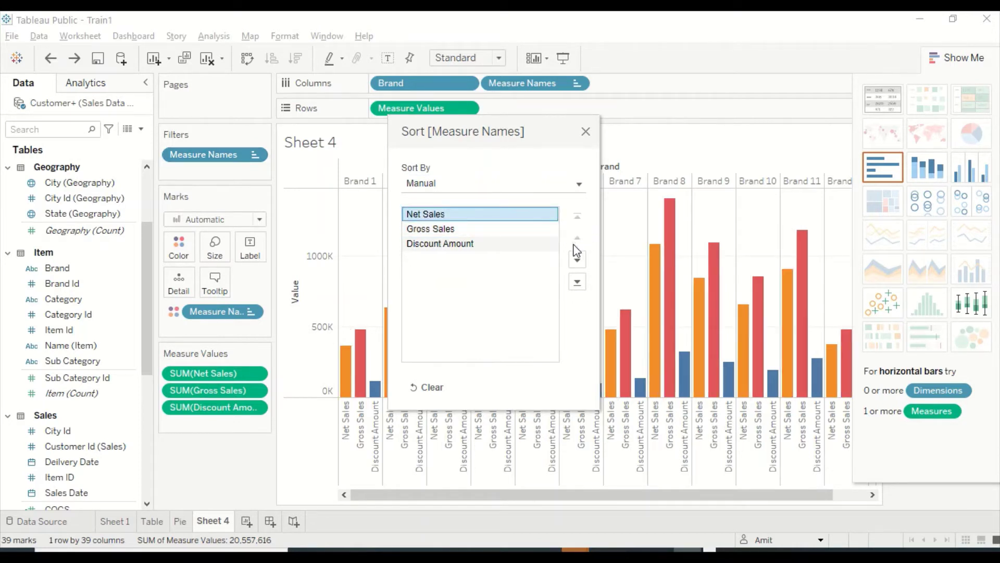
pyautogui.click(477, 244)
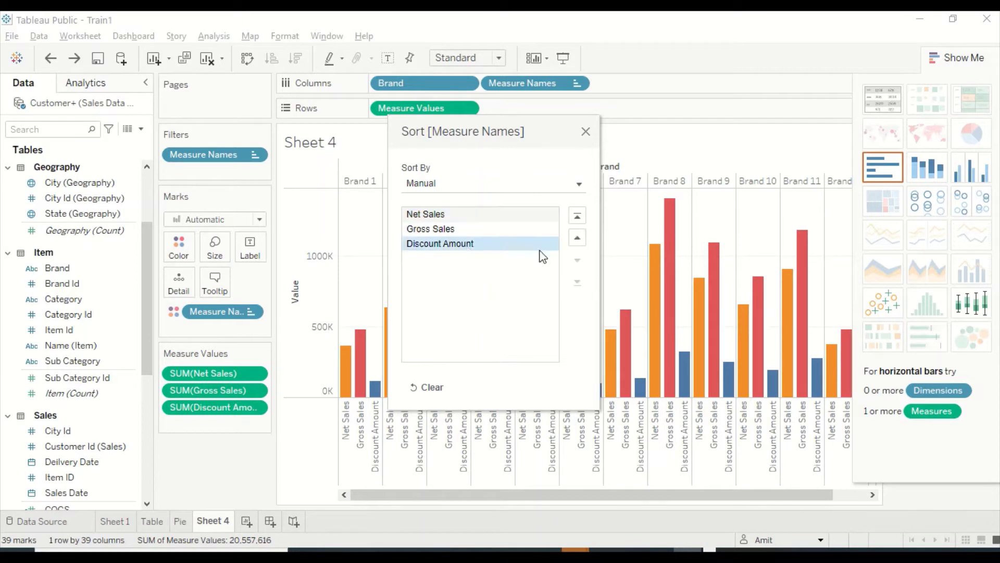
pyautogui.click(578, 238)
pyautogui.click(577, 238)
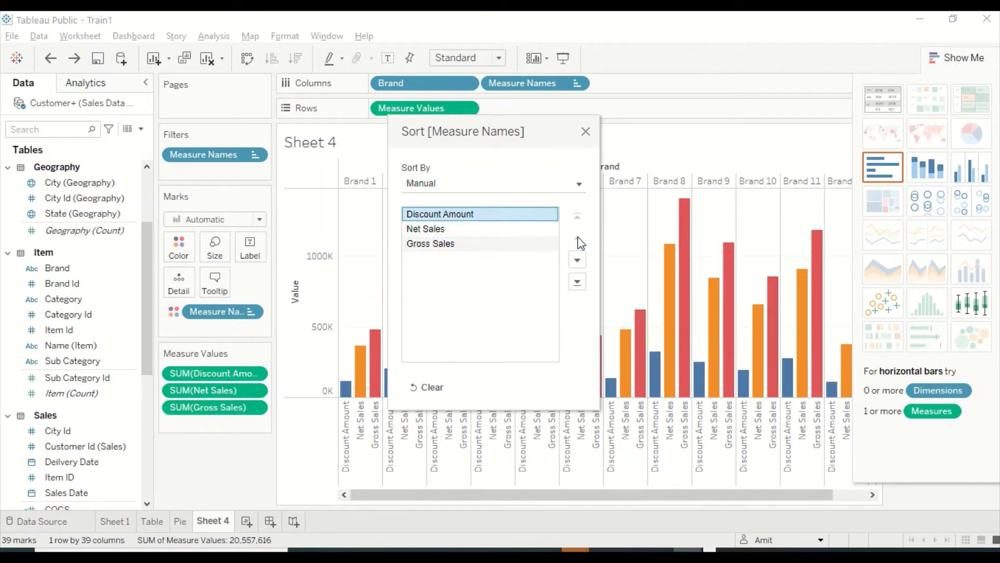
pyautogui.click(585, 133)
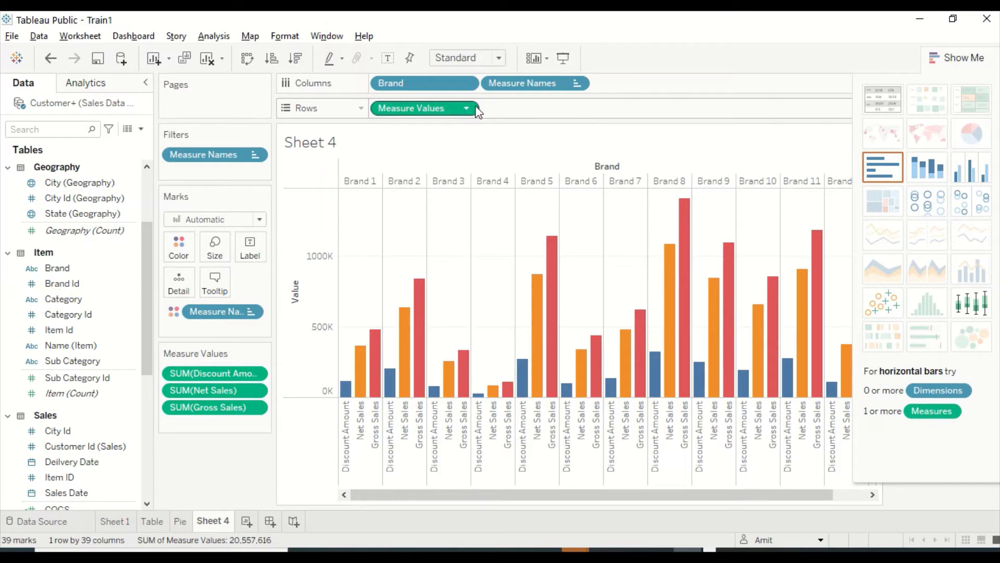
# Remove Measure Values, Measure Names, its filter and its colour, leaving only Brand on Columns
pyautogui.moveTo(414, 112); pyautogui.dragTo(73, 400)
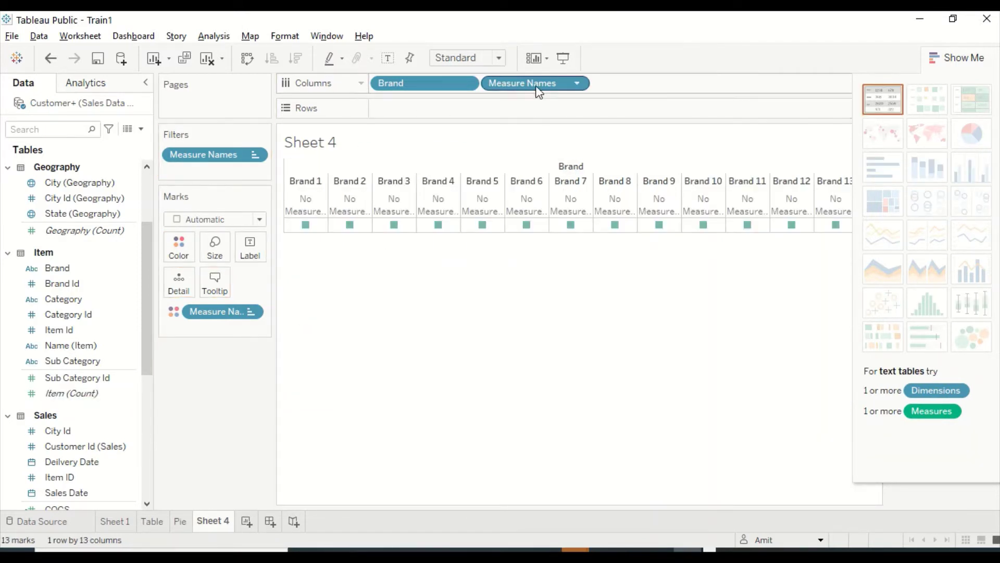
pyautogui.moveTo(522, 83); pyautogui.dragTo(412, 107)
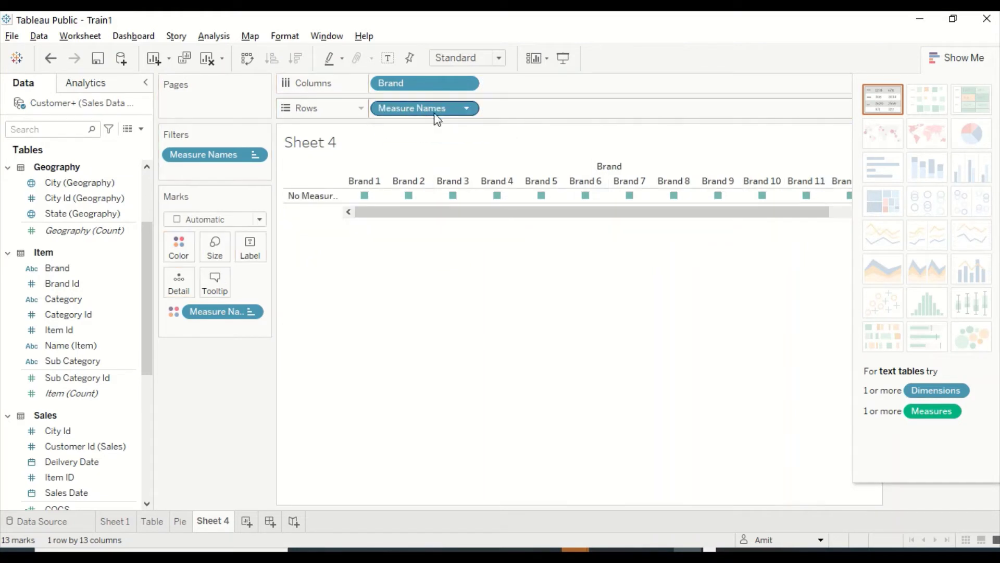
pyautogui.moveTo(475, 116); pyautogui.dragTo(56, 386)
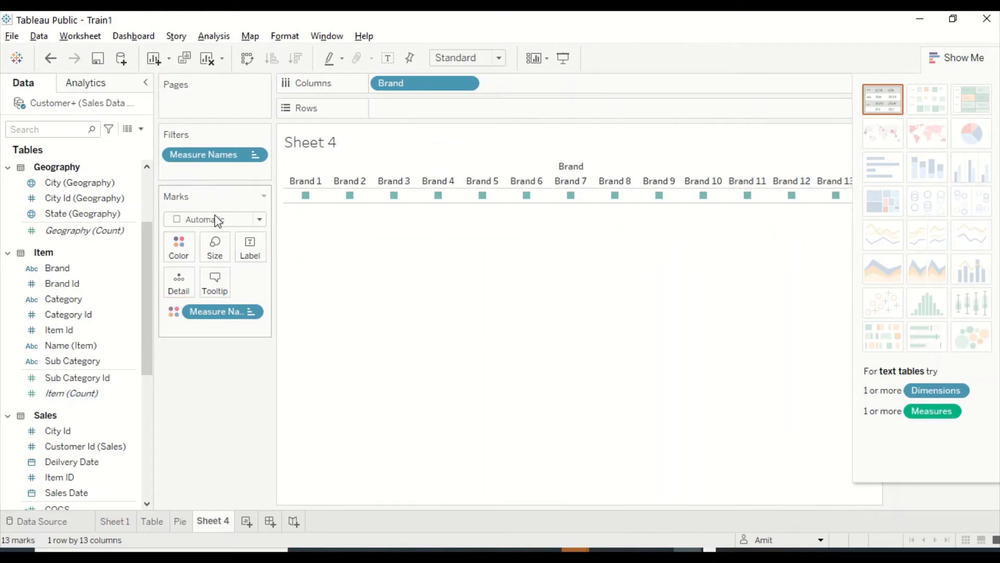
pyautogui.moveTo(216, 163); pyautogui.dragTo(93, 225)
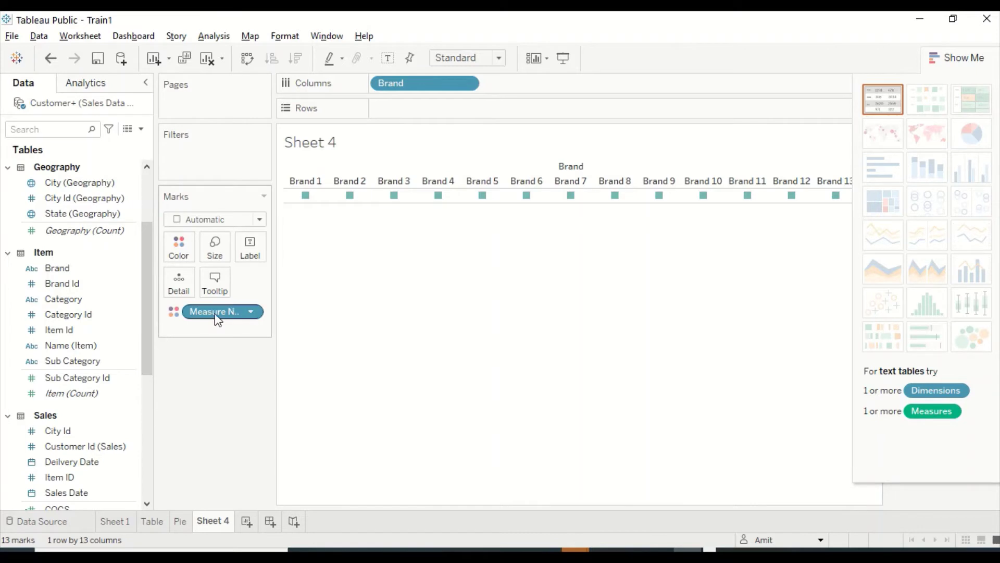
pyautogui.moveTo(216, 313); pyautogui.dragTo(39, 390)
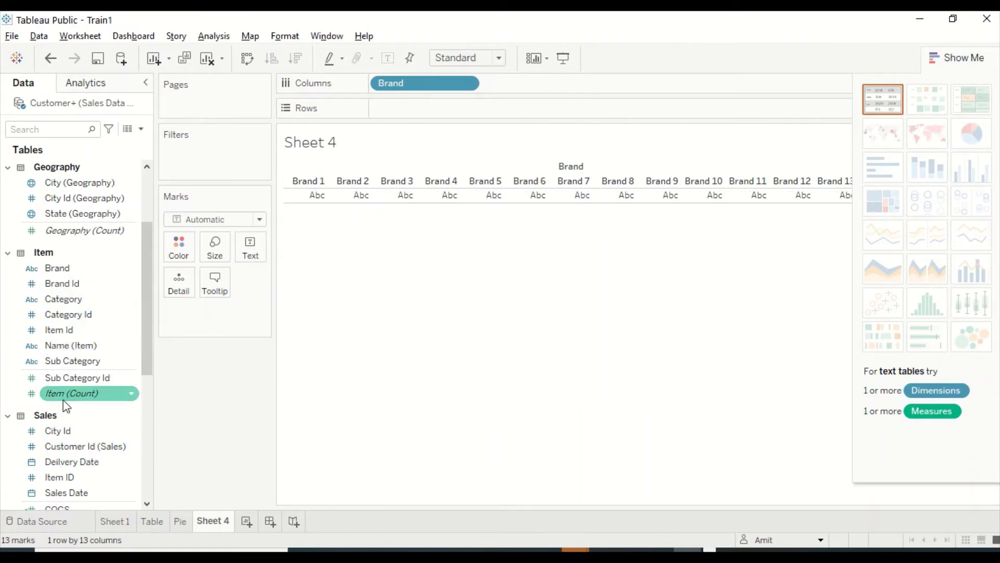
pyautogui.scroll(-3, 68, 411)
# Plot Gross Sales per brand as horizontal bars sorted ascending, Brand 4 to Brand 8
pyautogui.scroll(-2, 72, 427)
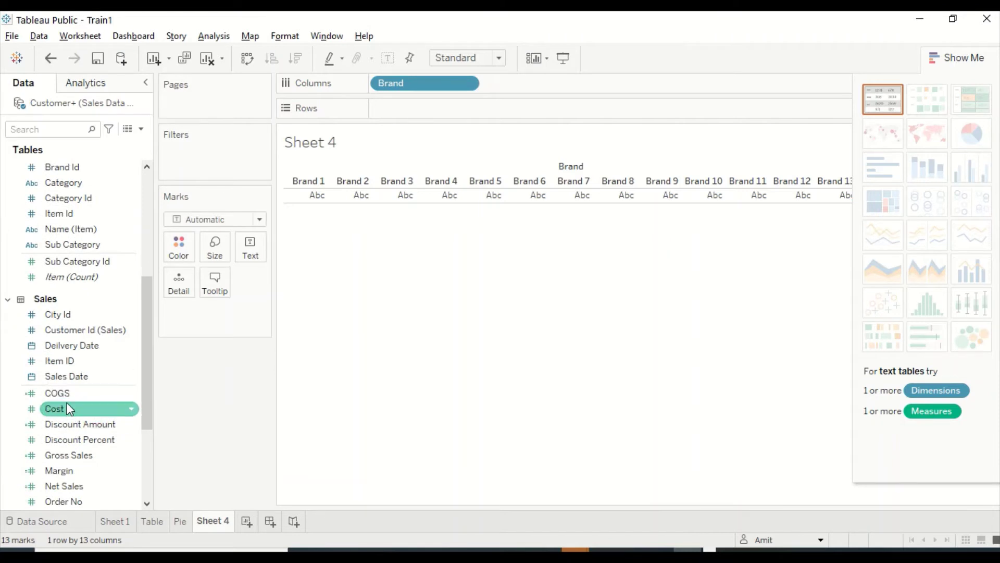
pyautogui.moveTo(69, 455); pyautogui.dragTo(421, 118)
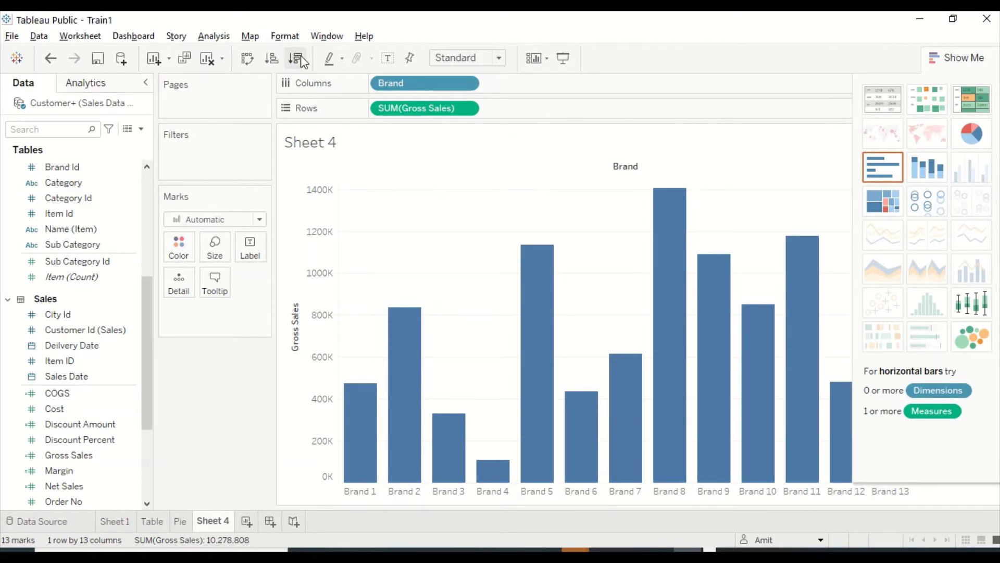
pyautogui.click(247, 58)
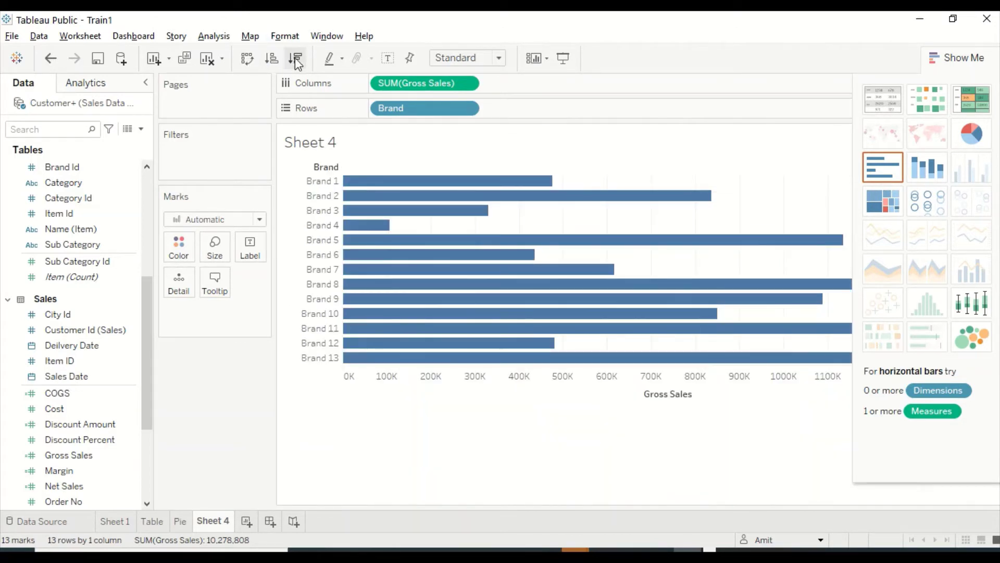
pyautogui.click(297, 60)
pyautogui.click(271, 60)
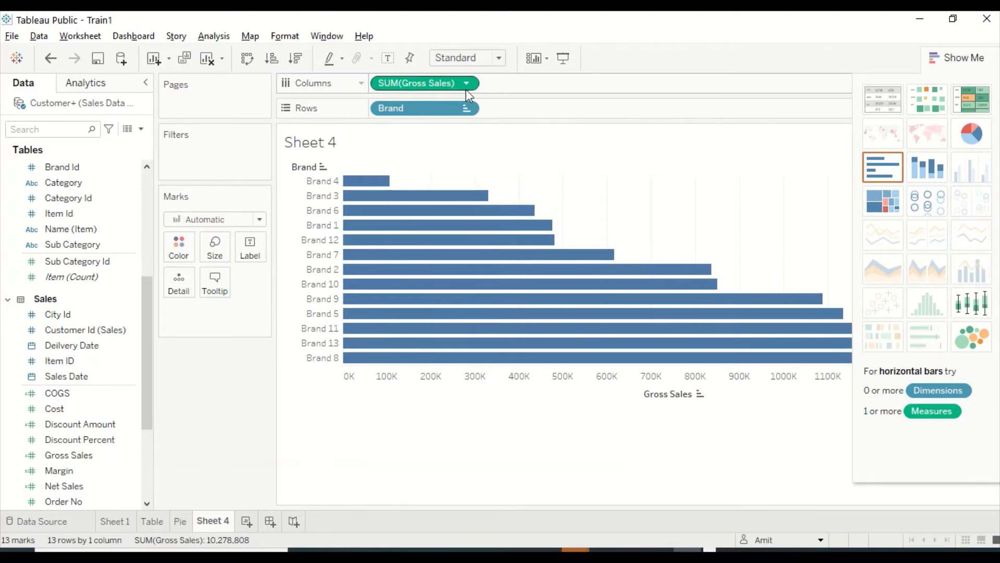
pyautogui.click(466, 107)
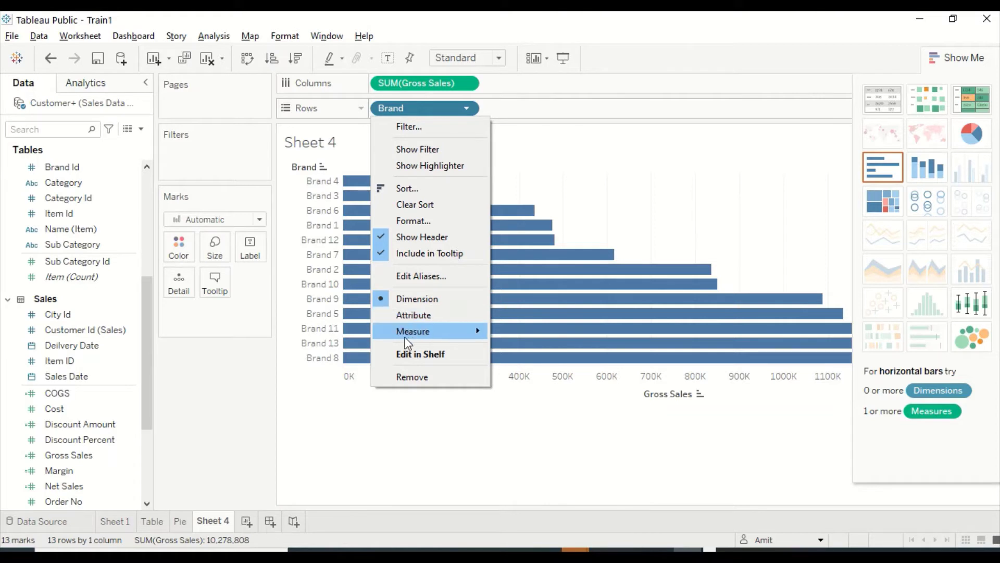
pyautogui.moveTo(405, 336)
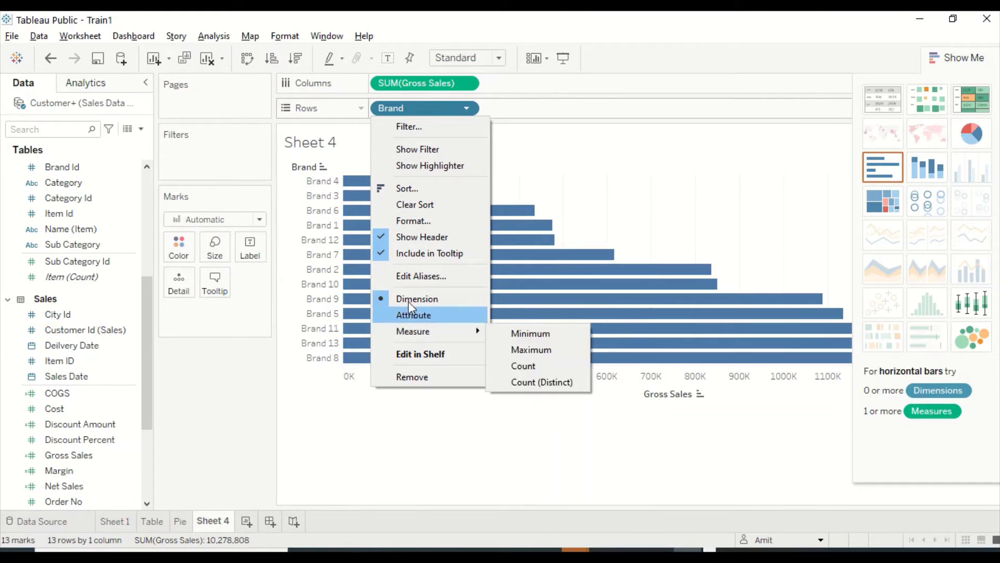
pyautogui.click(467, 83)
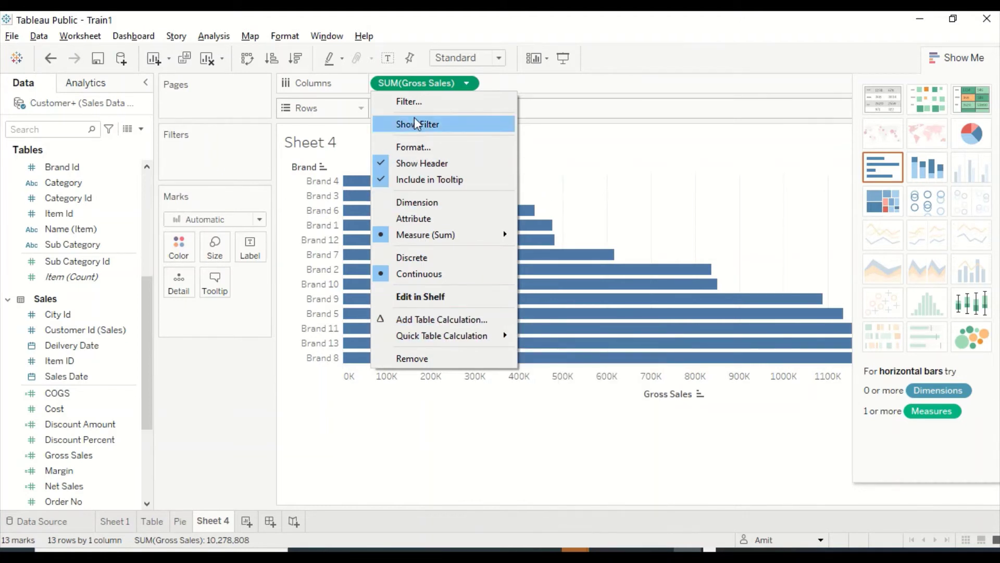
pyautogui.click(587, 104)
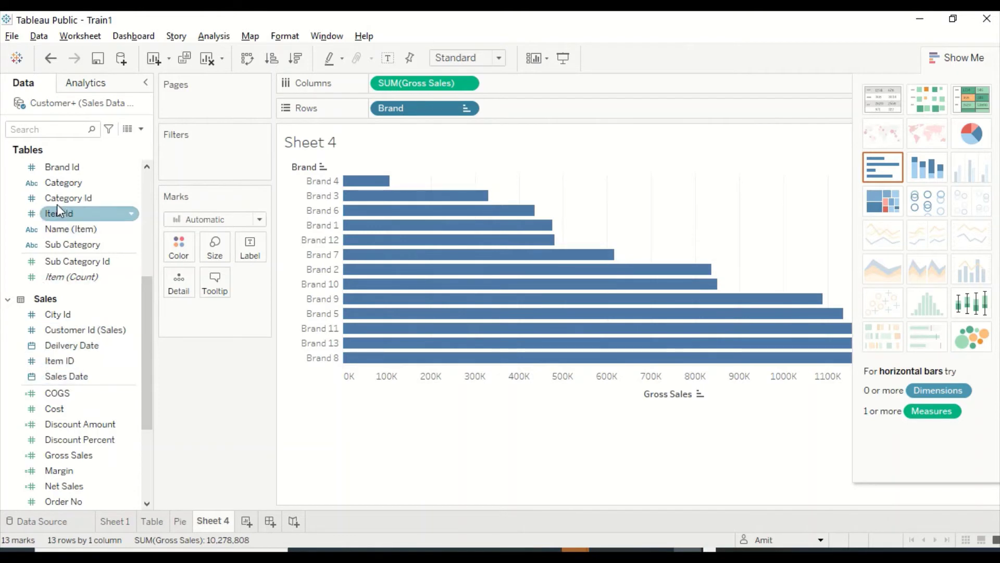
pyautogui.scroll(2, 57, 183)
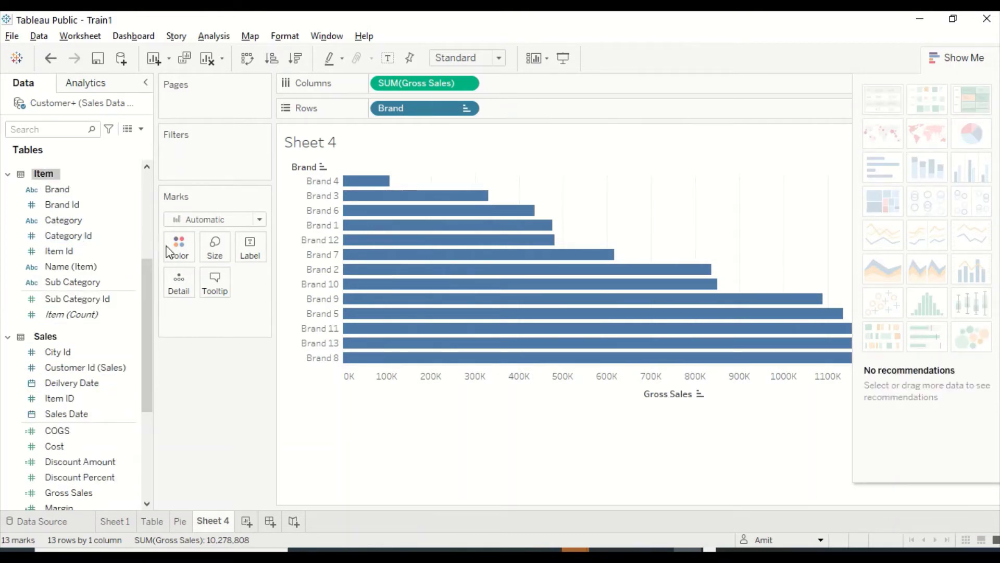
# Shade the Gross Sales bars by Discount % and sort descending with Brand 8 first
pyautogui.moveTo(68, 190); pyautogui.dragTo(182, 254)
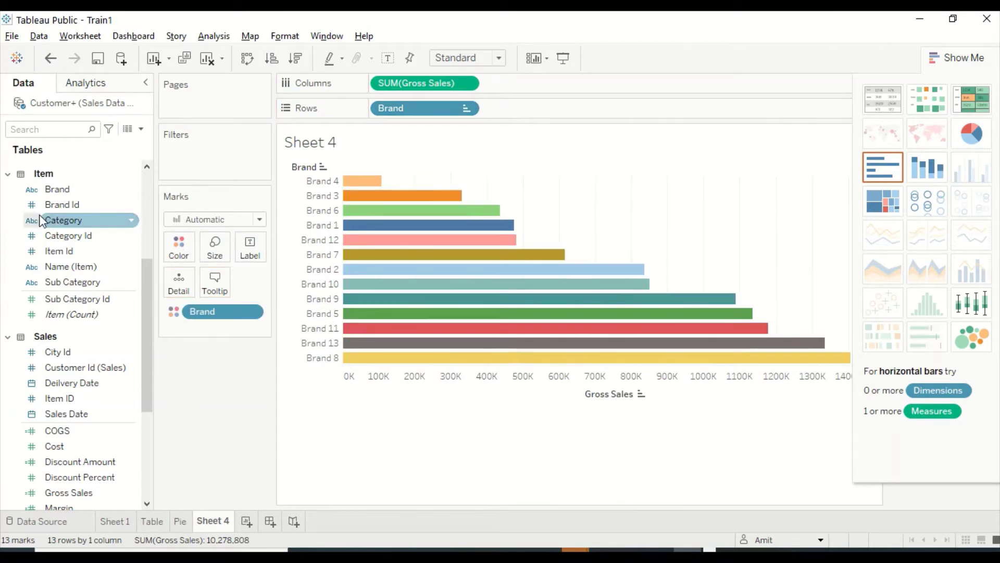
pyautogui.scroll(-2, 62, 409)
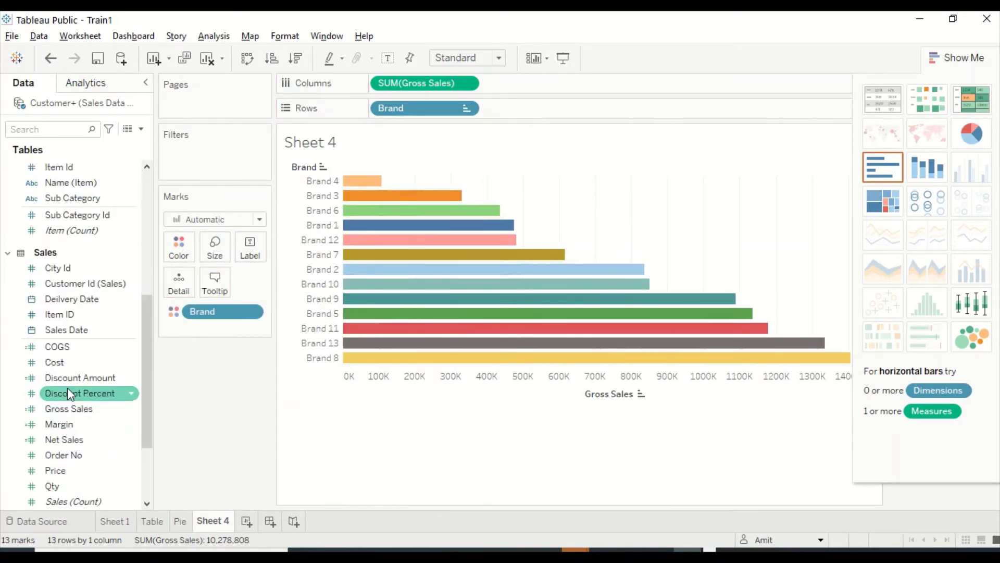
pyautogui.moveTo(79, 393); pyautogui.dragTo(182, 245)
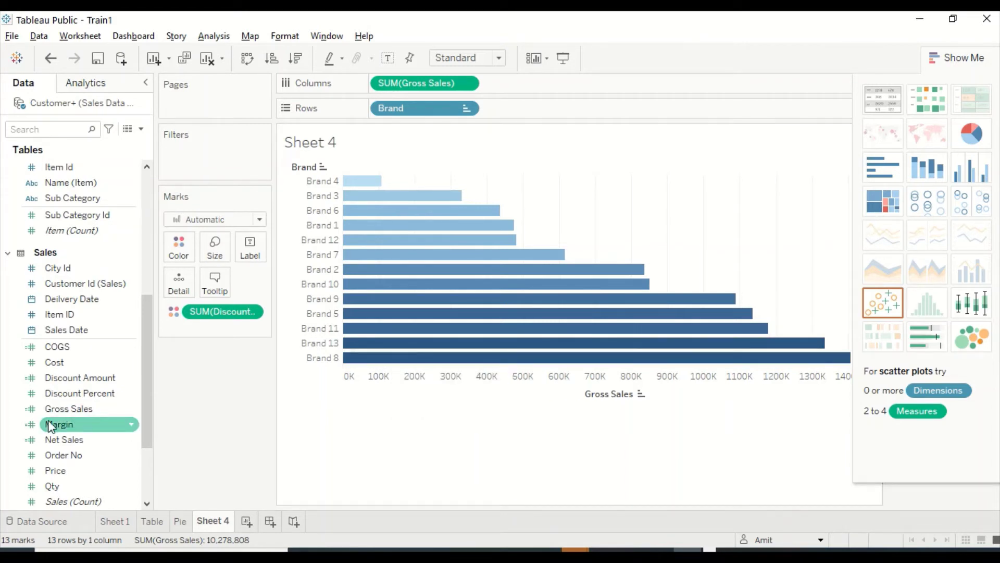
pyautogui.scroll(-2, 104, 401)
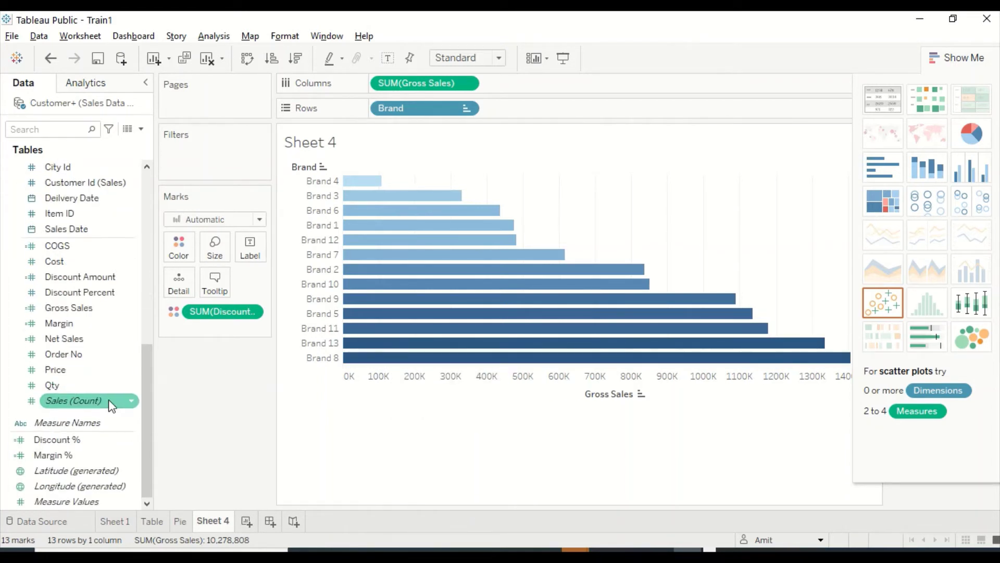
pyautogui.click(58, 440)
pyautogui.moveTo(58, 440); pyautogui.dragTo(179, 245)
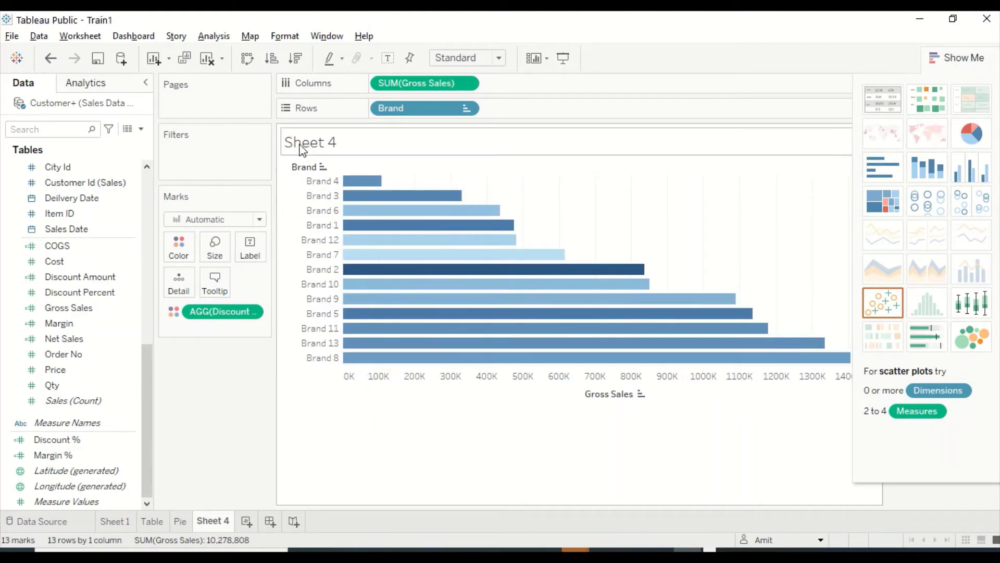
pyautogui.click(295, 59)
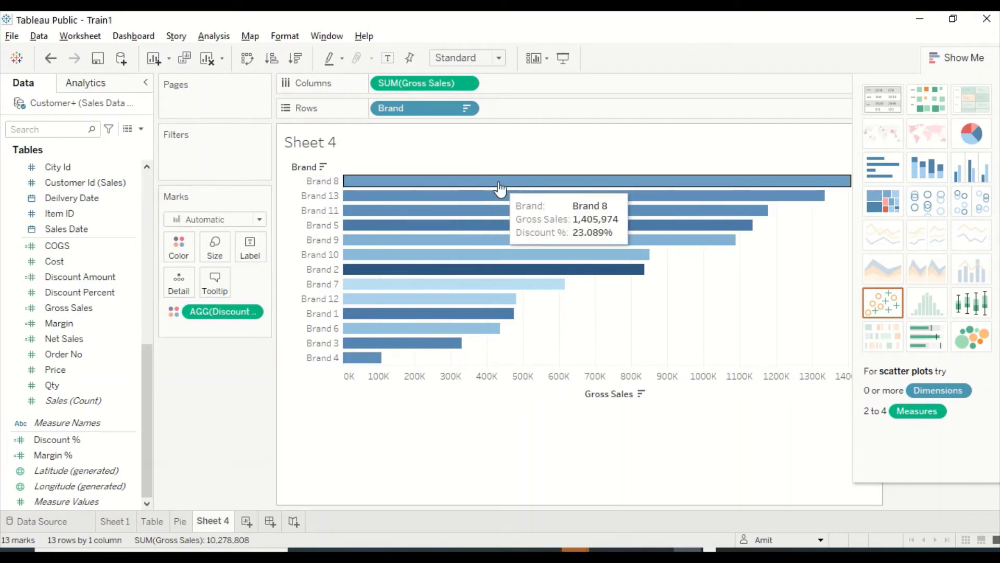
# Open the Label options on the Marks card for the descending bar chart
pyautogui.click(251, 252)
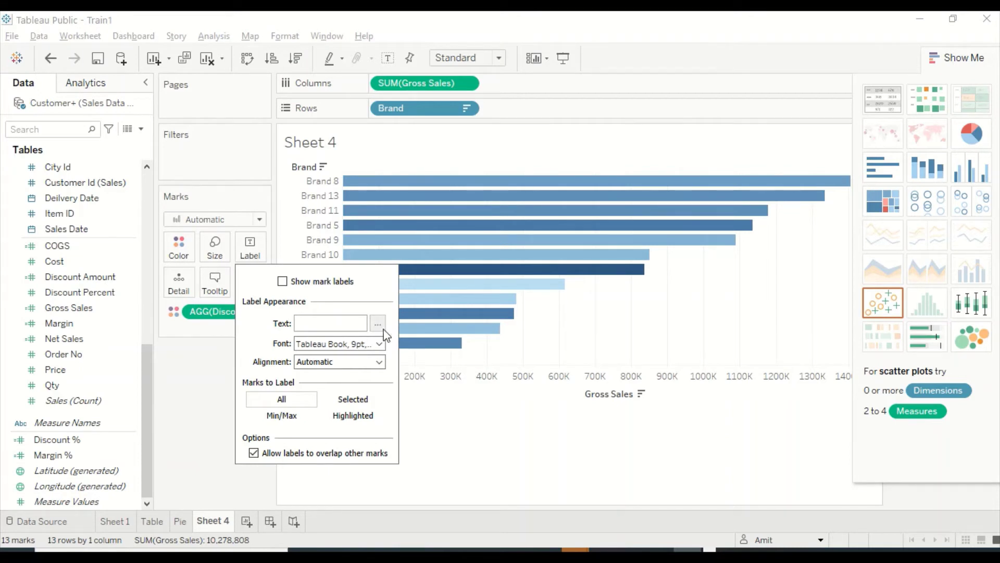
# Put Brand on the Label card so every bar shows its brand name, leaving the sort order unchanged
pyautogui.click(487, 444)
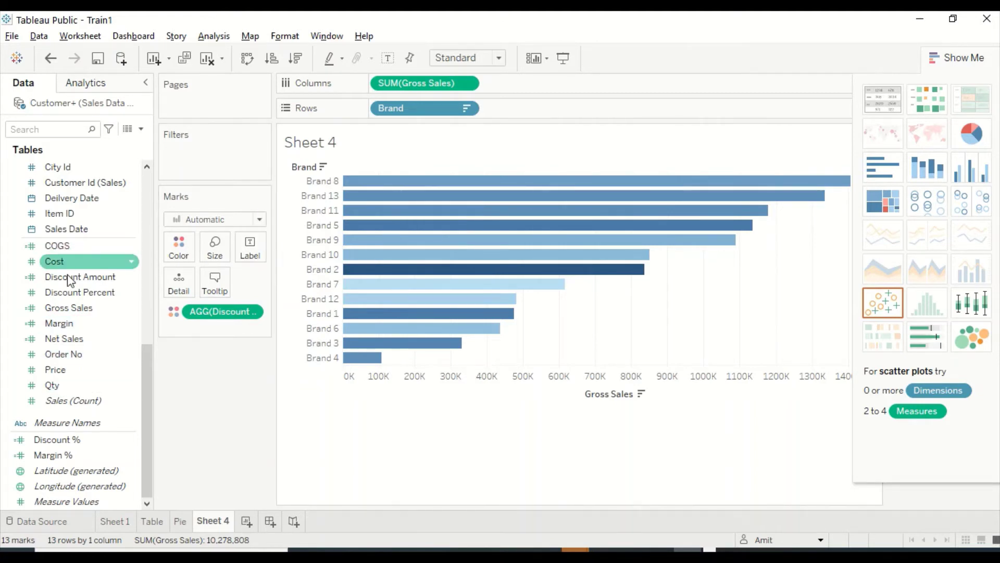
pyautogui.scroll(4, 61, 233)
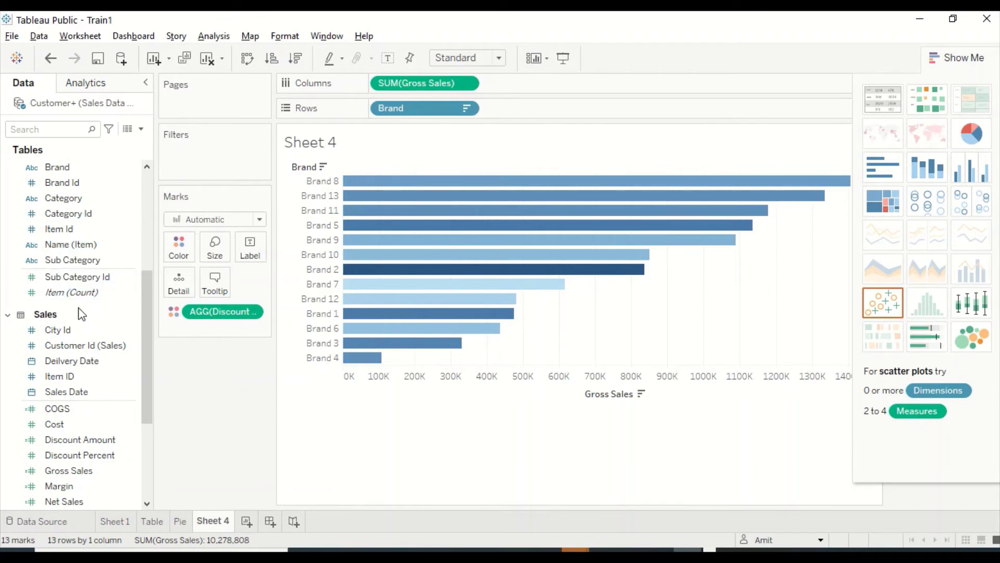
pyautogui.moveTo(83, 167); pyautogui.dragTo(252, 256)
pyautogui.moveTo(820, 193)
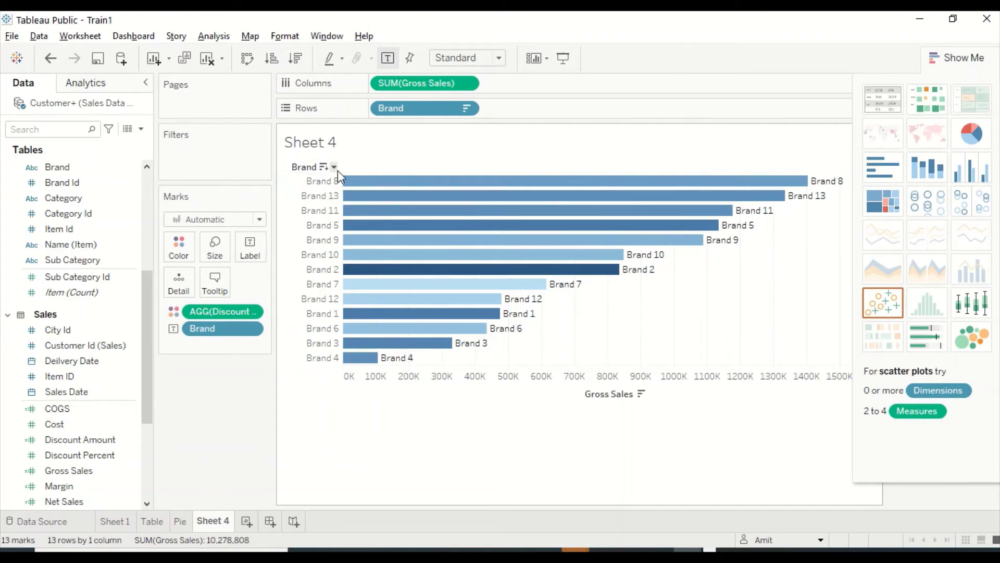
pyautogui.click(335, 167)
pyautogui.moveTo(376, 221)
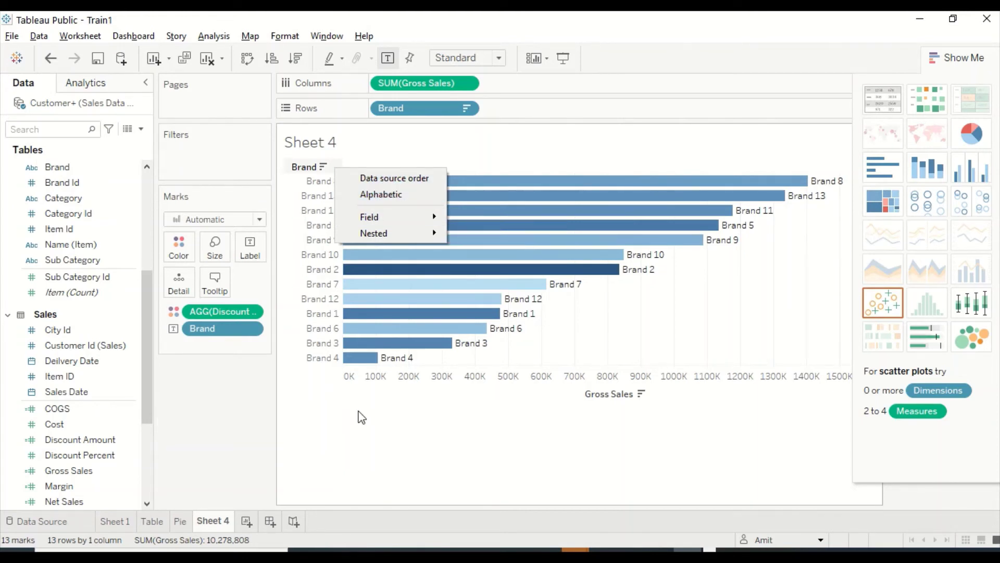
pyautogui.click(381, 420)
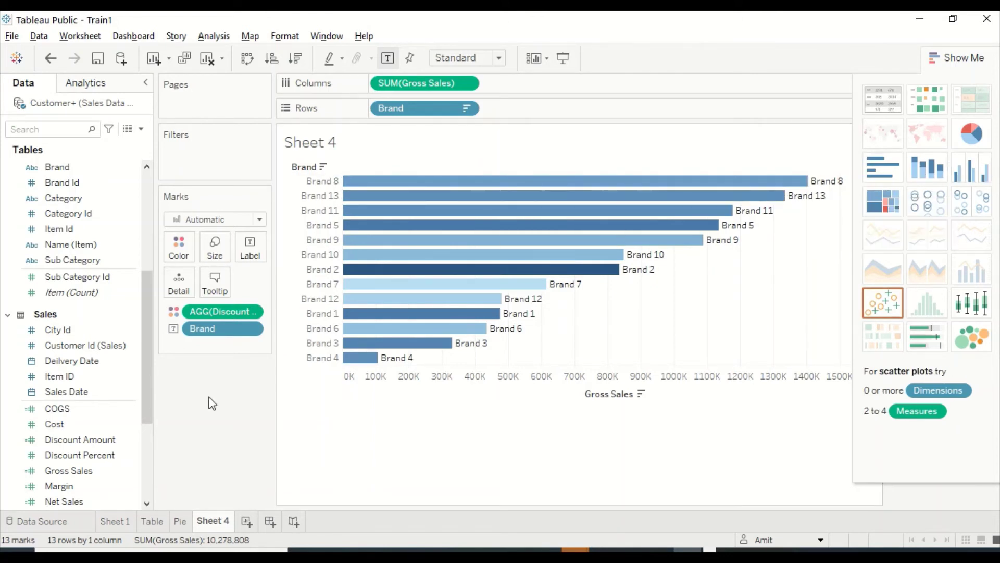
pyautogui.scroll(-3, 65, 418)
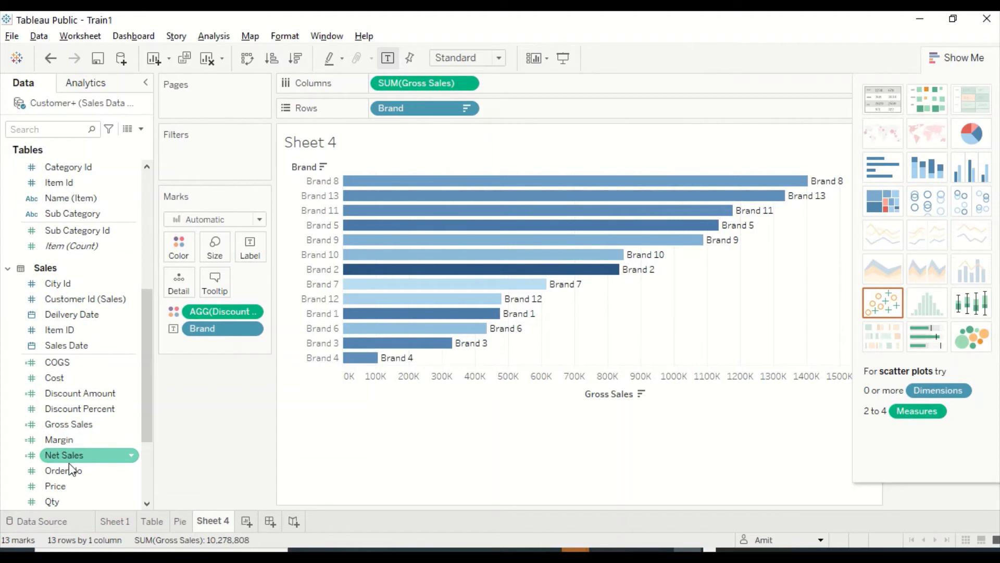
# Add Net Sales to the labels and join it with the brand on one line, e.g. 'Brand 8, 1,081,351'
pyautogui.moveTo(67, 455); pyautogui.dragTo(251, 258)
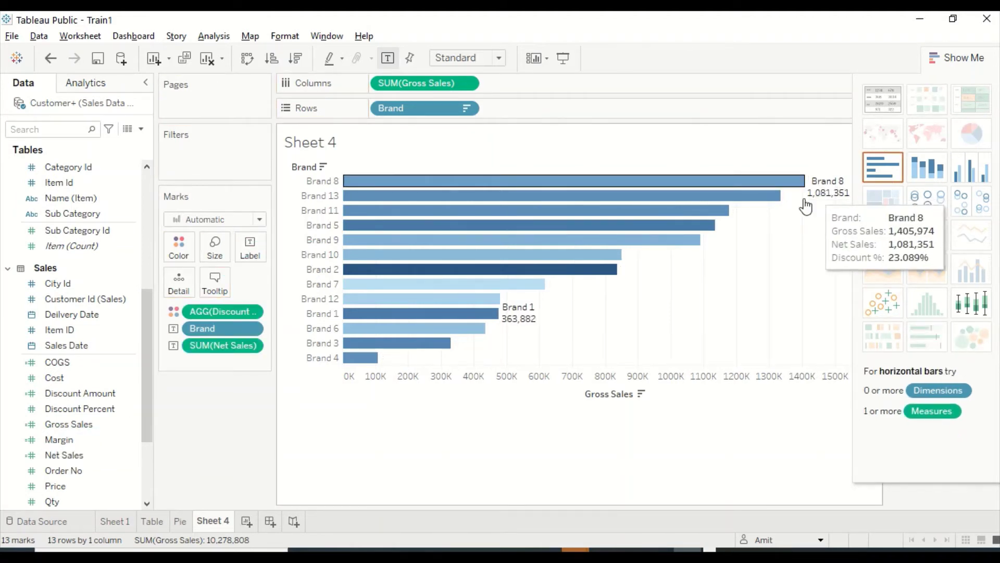
pyautogui.click(249, 255)
pyautogui.click(378, 322)
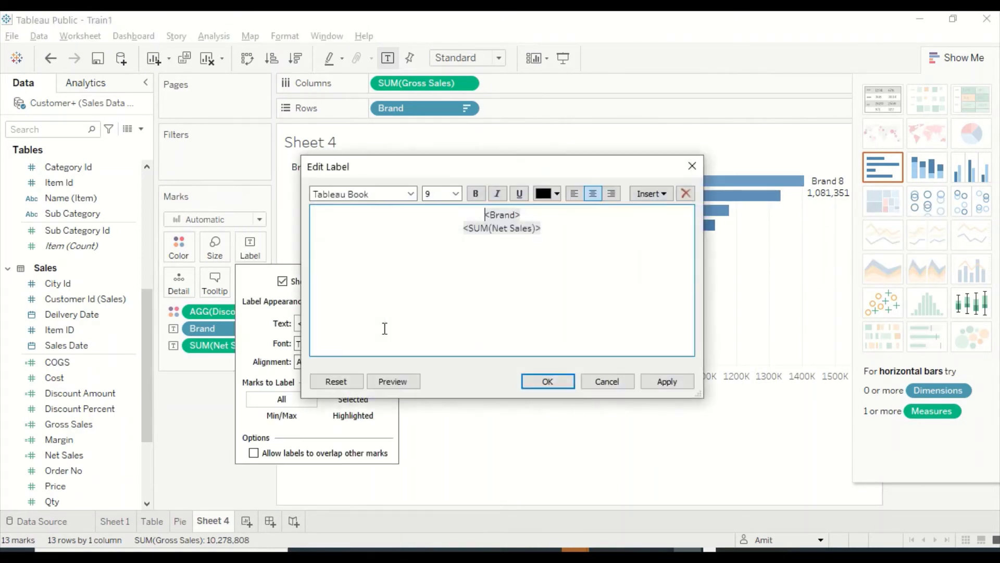
pyautogui.click(521, 215)
pyautogui.write(',')
pyautogui.press('Delete')
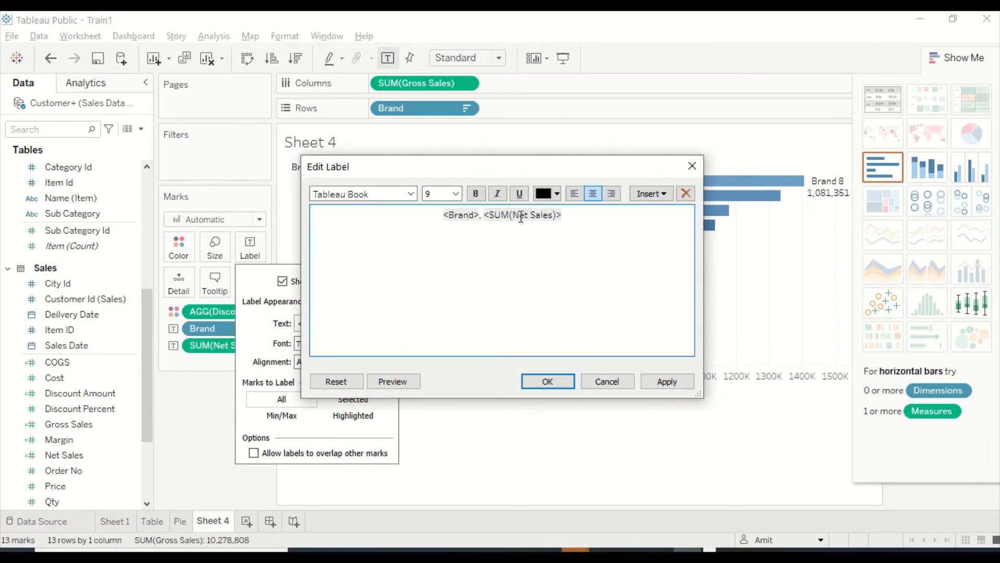
pyautogui.click(661, 382)
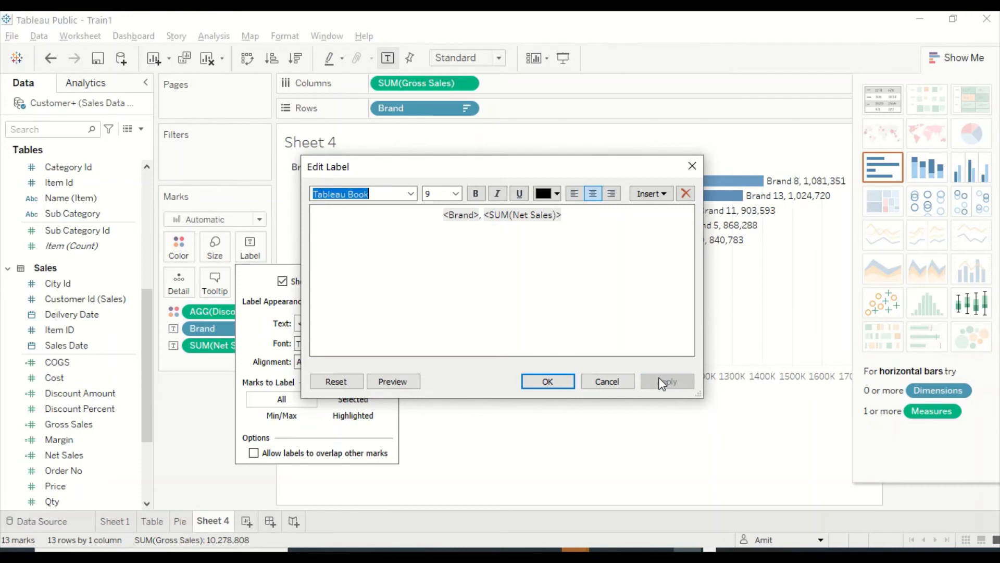
pyautogui.click(558, 377)
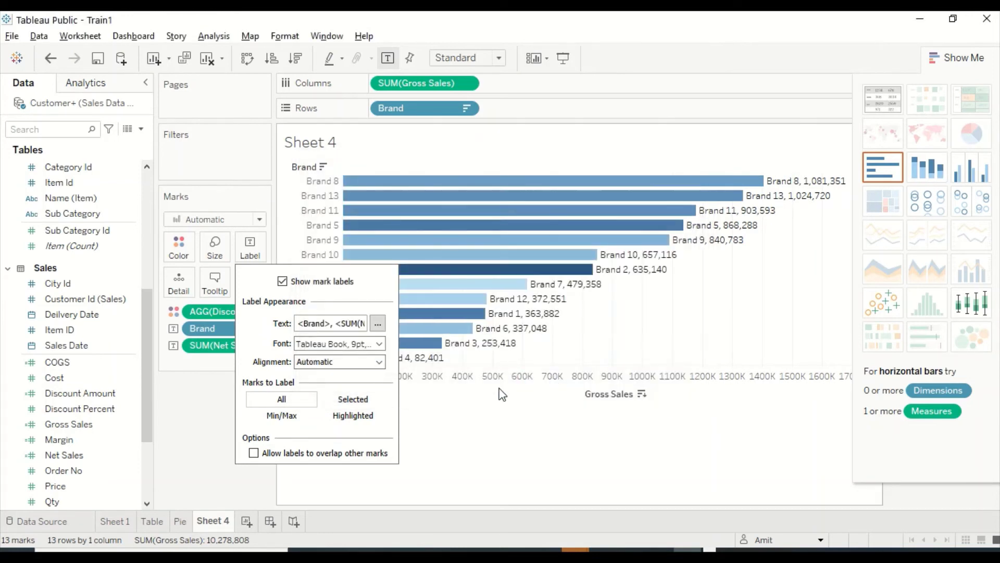
pyautogui.click(491, 451)
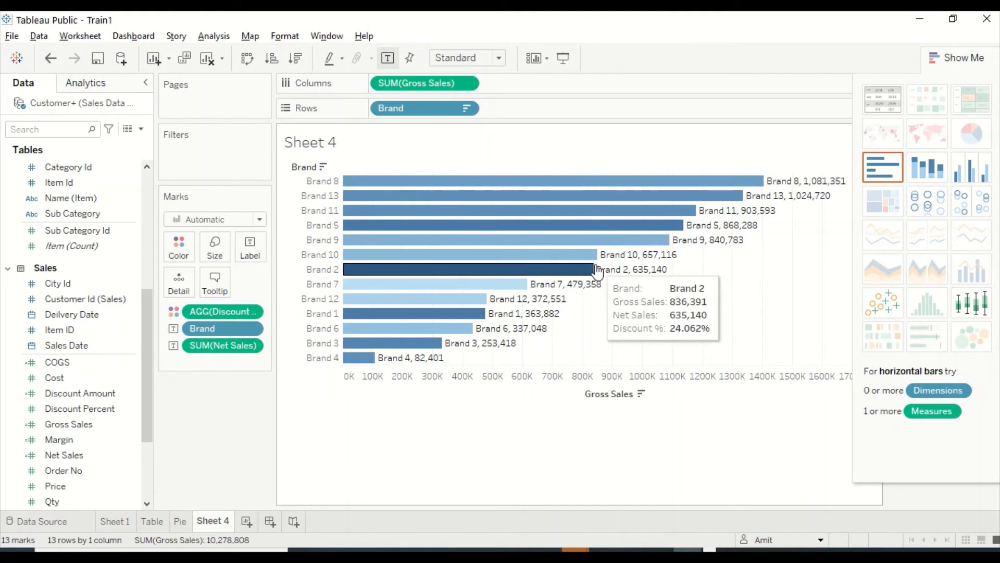
# Clear the Gross Sales sort and sort the brands alphabetically, Brand 1 through Brand 9
pyautogui.click(645, 397)
pyautogui.click(645, 396)
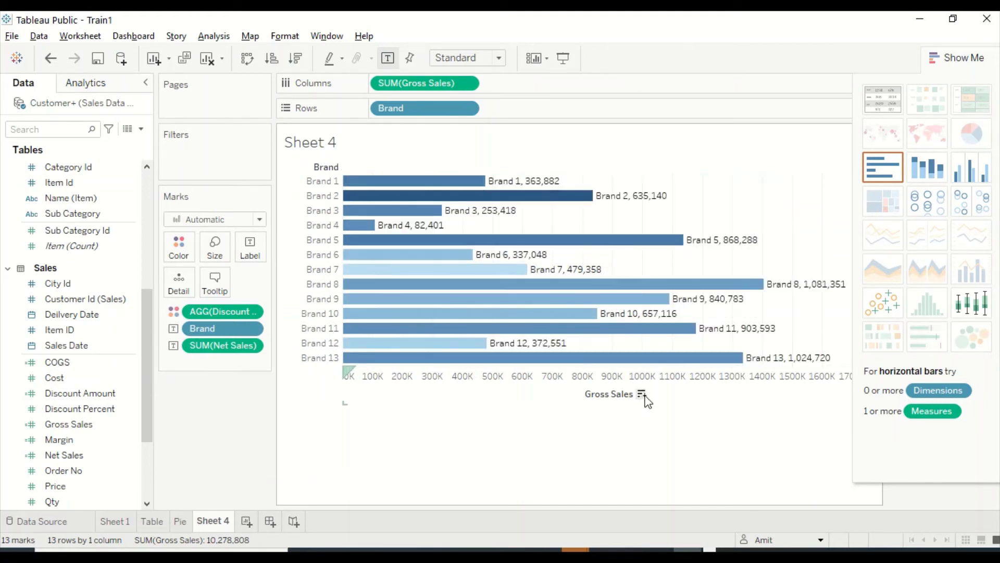
pyautogui.click(322, 168)
pyautogui.click(323, 167)
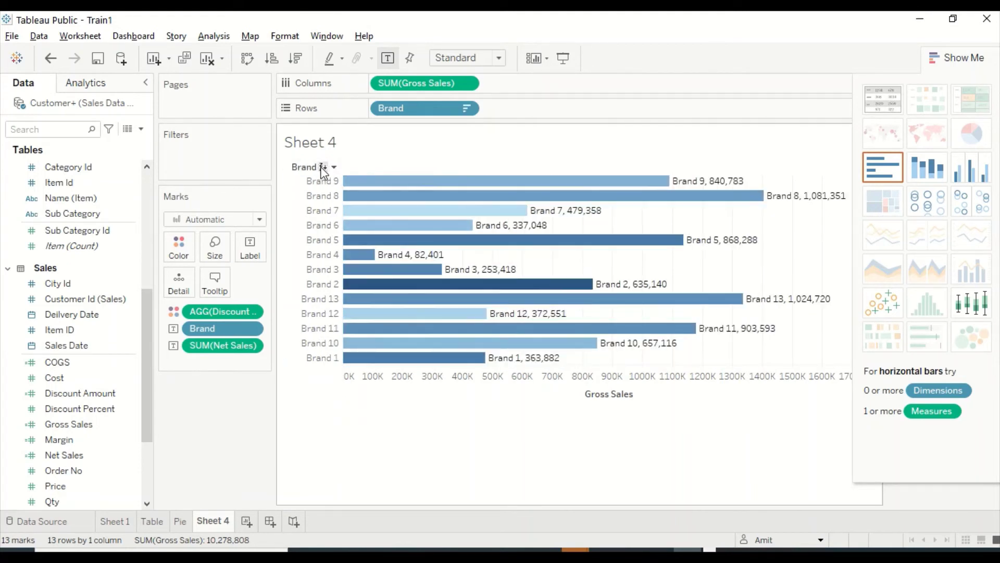
pyautogui.click(323, 167)
pyautogui.click(324, 167)
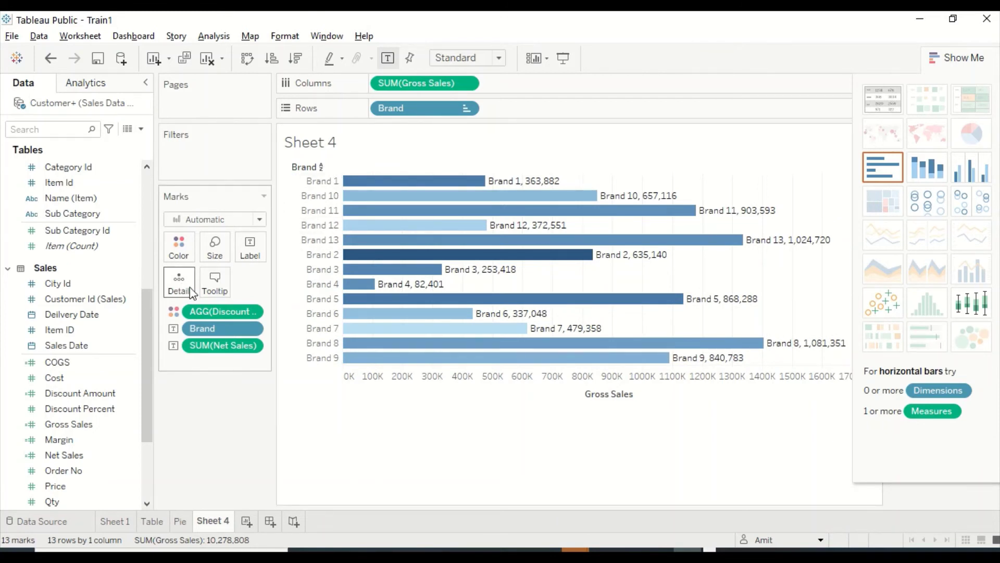
# Add Category to Detail so each brand bar splits into Category segments
pyautogui.click(78, 314)
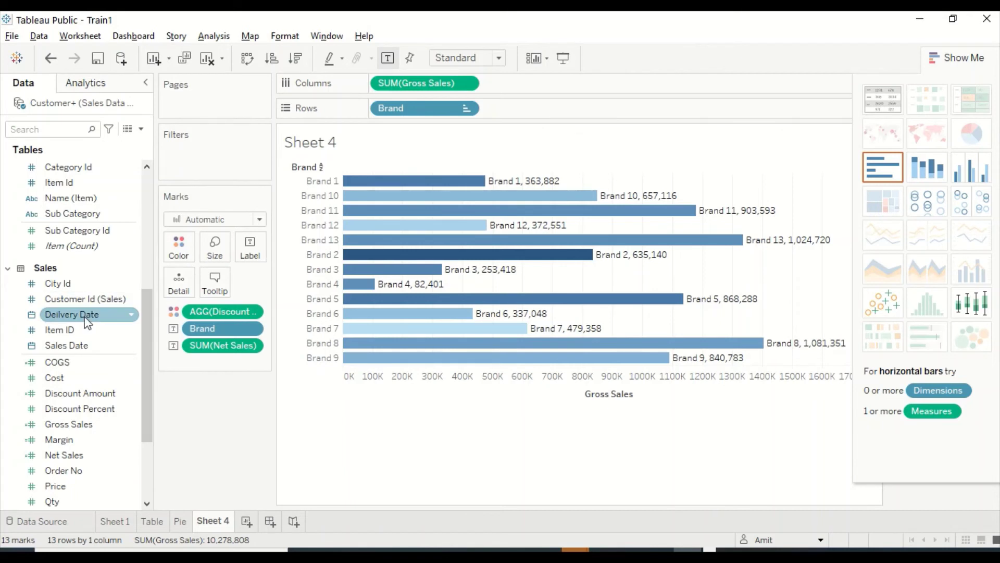
pyautogui.scroll(3, 63, 237)
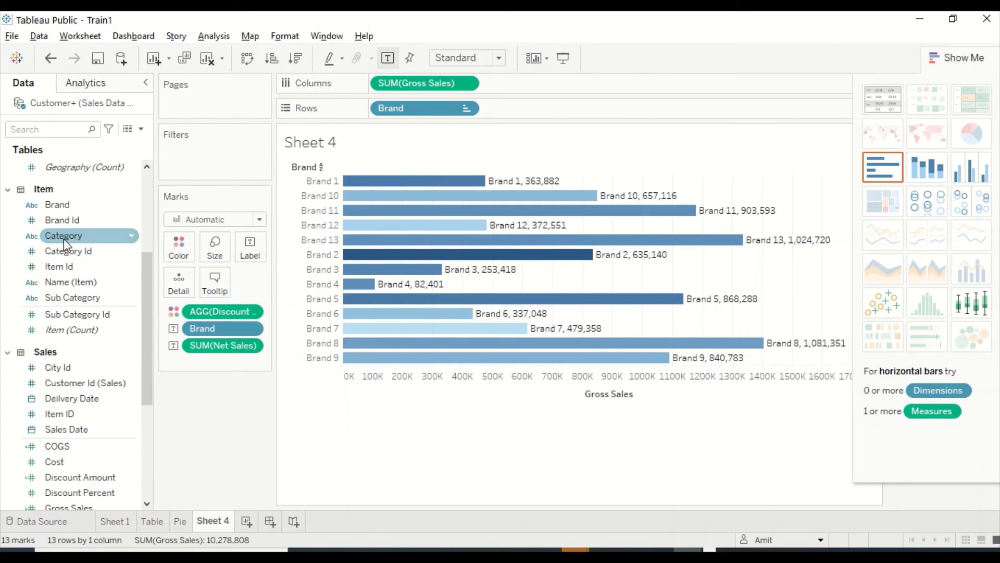
pyautogui.scroll(1, 61, 252)
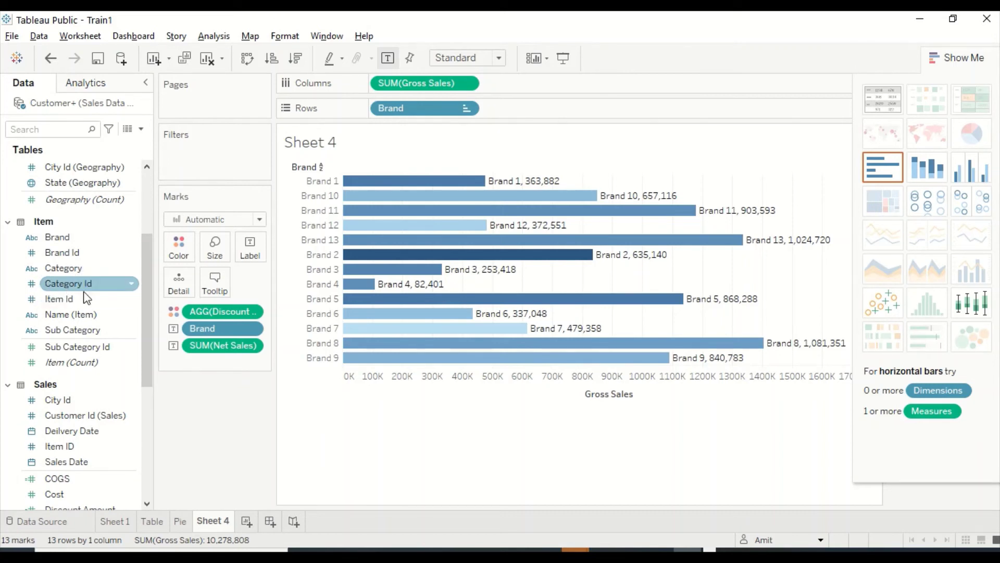
pyautogui.moveTo(60, 275); pyautogui.dragTo(176, 278)
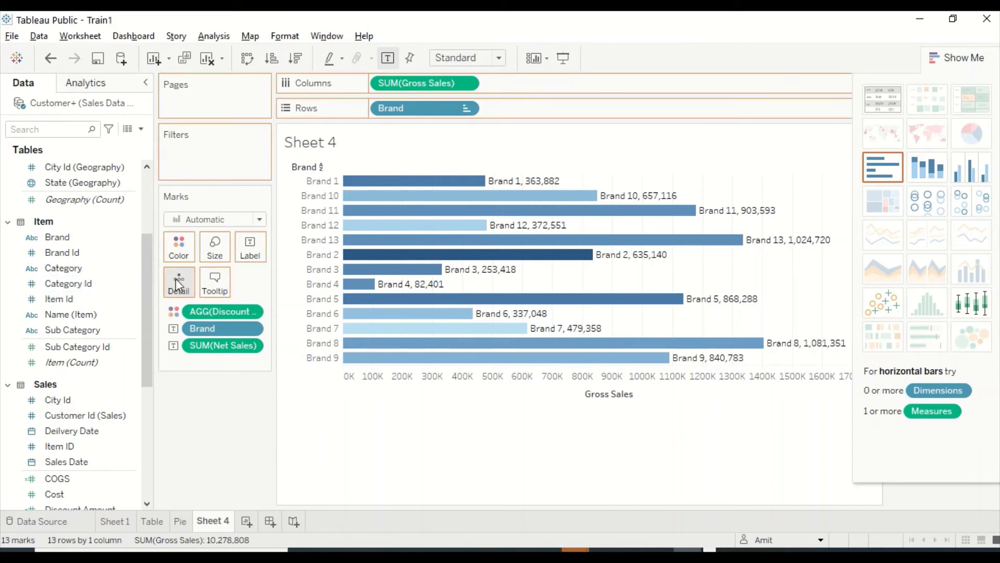
pyautogui.moveTo(393, 183)
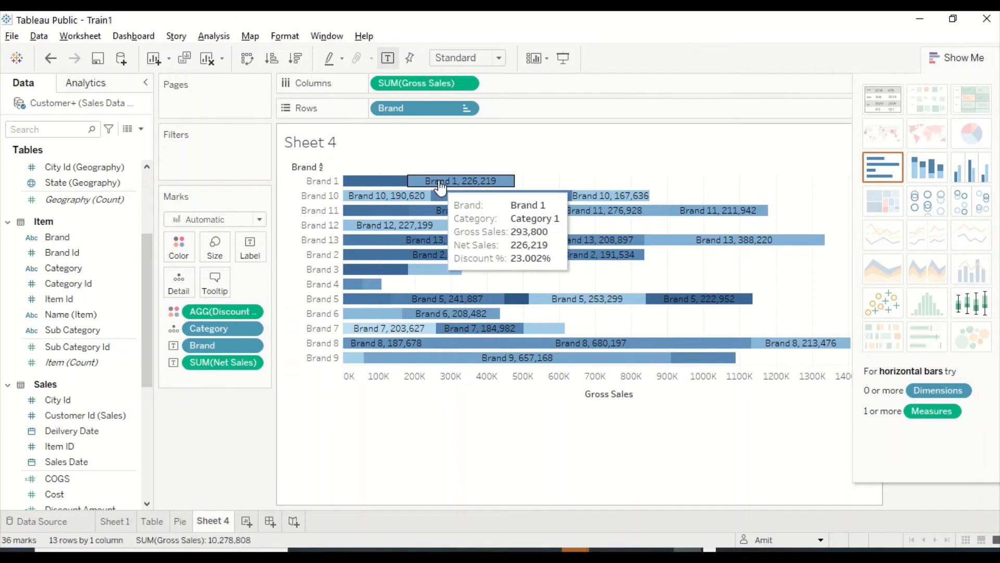
pyautogui.moveTo(482, 200)
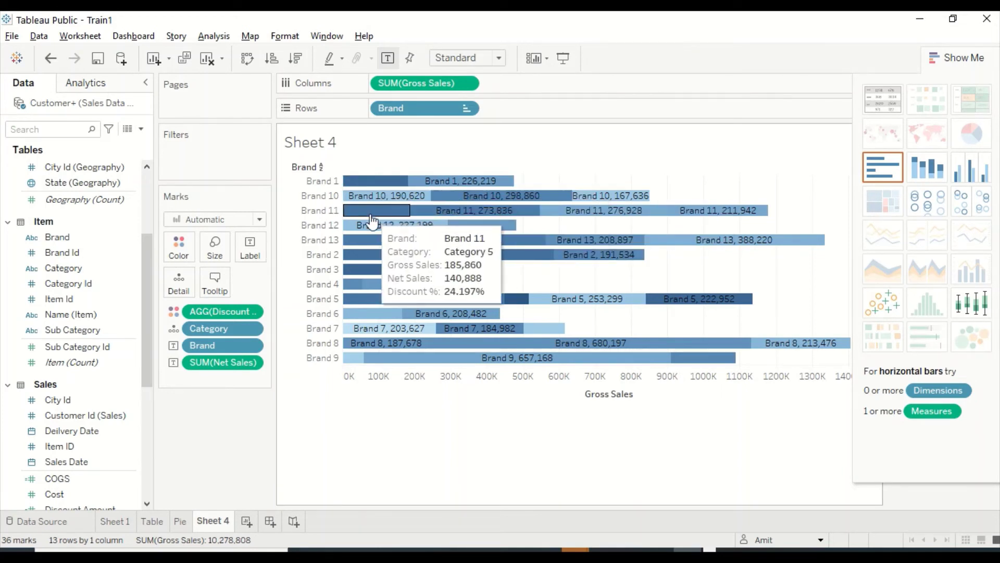
pyautogui.moveTo(642, 214)
pyautogui.moveTo(381, 230)
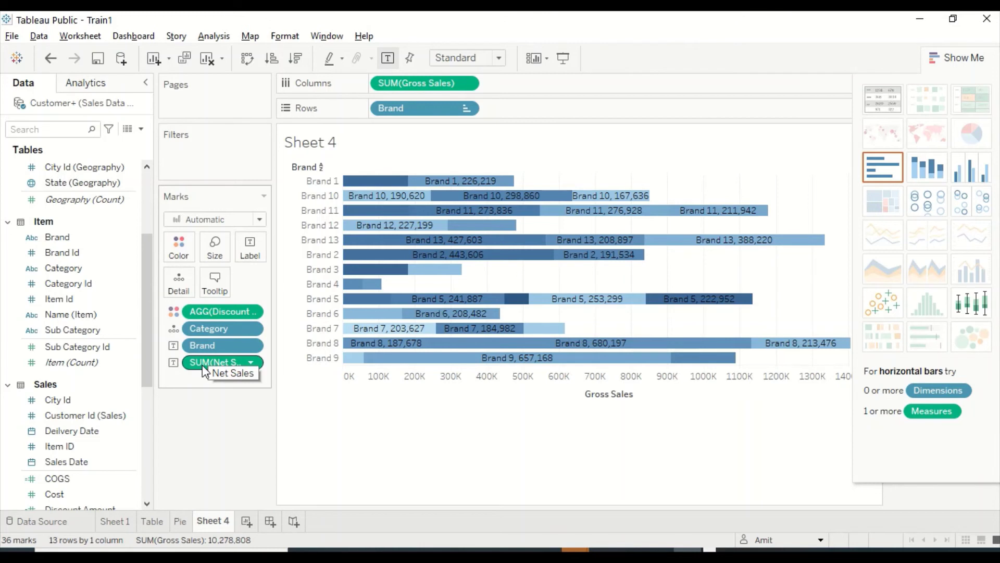
# Drag Category off the Marks card, and close the tooltip editor without changes
pyautogui.moveTo(207, 331); pyautogui.dragTo(63, 351)
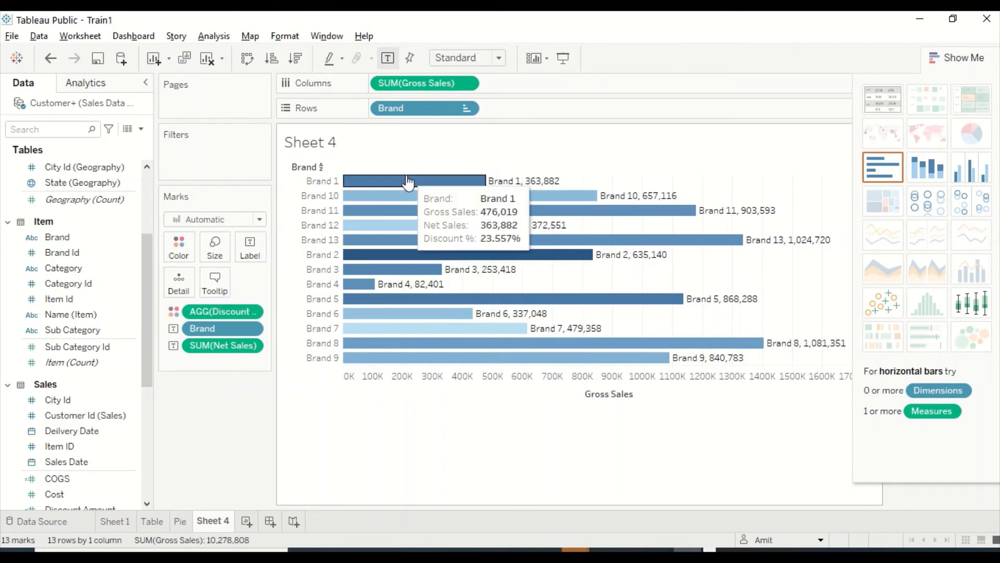
pyautogui.click(218, 286)
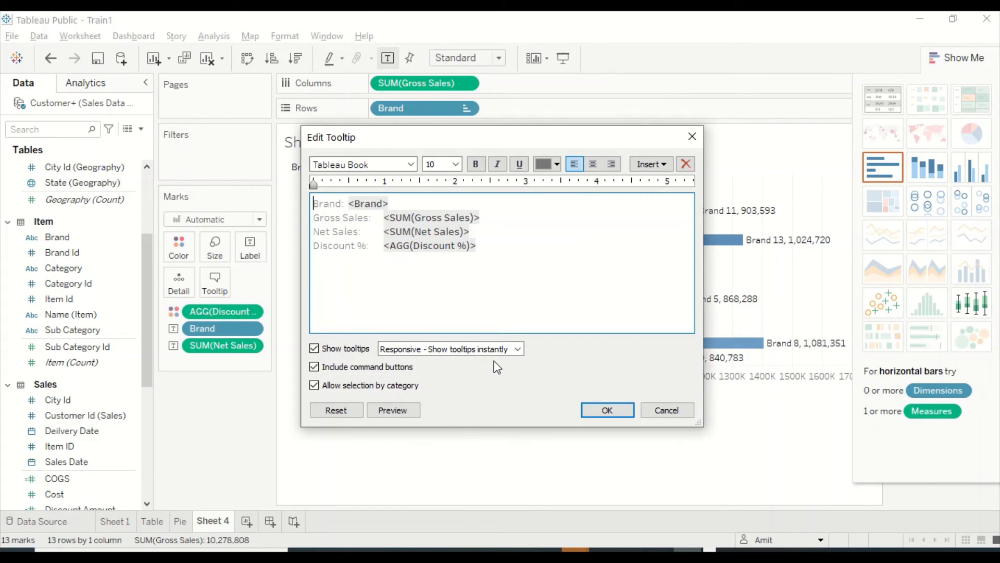
pyautogui.click(692, 136)
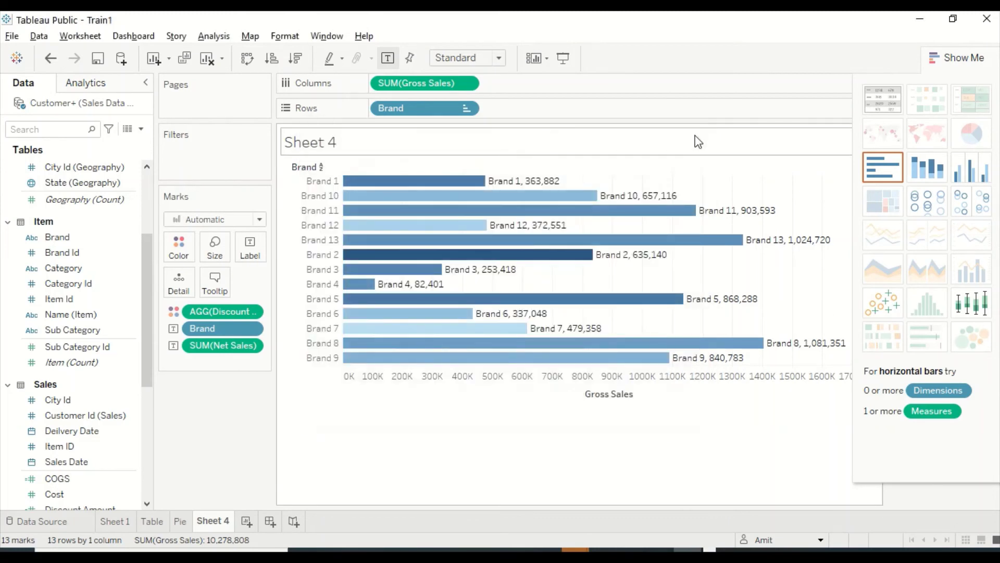
pyautogui.moveTo(442, 249)
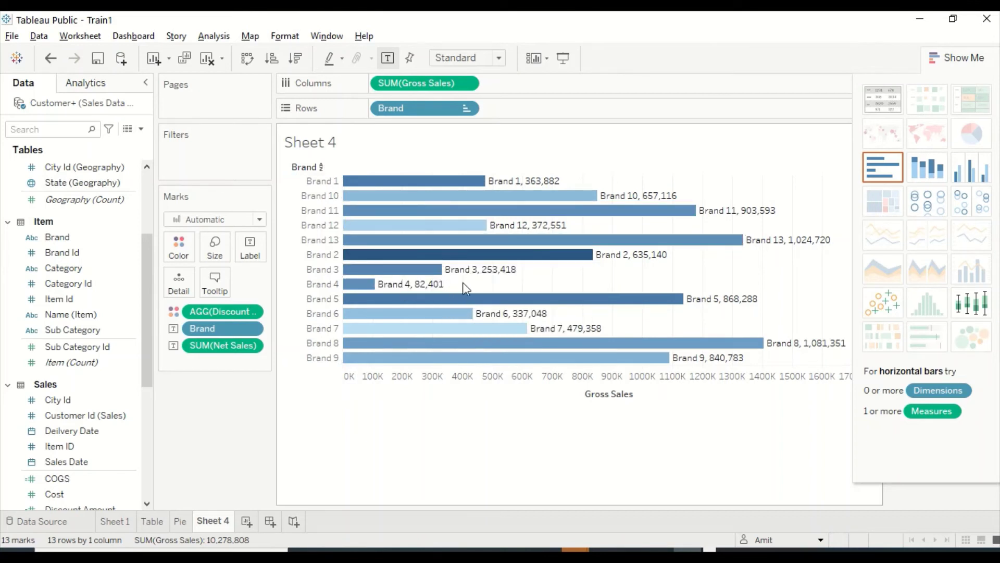
# Try the Bar, Square and Circle mark types, ending with Text marks
pyautogui.moveTo(409, 200)
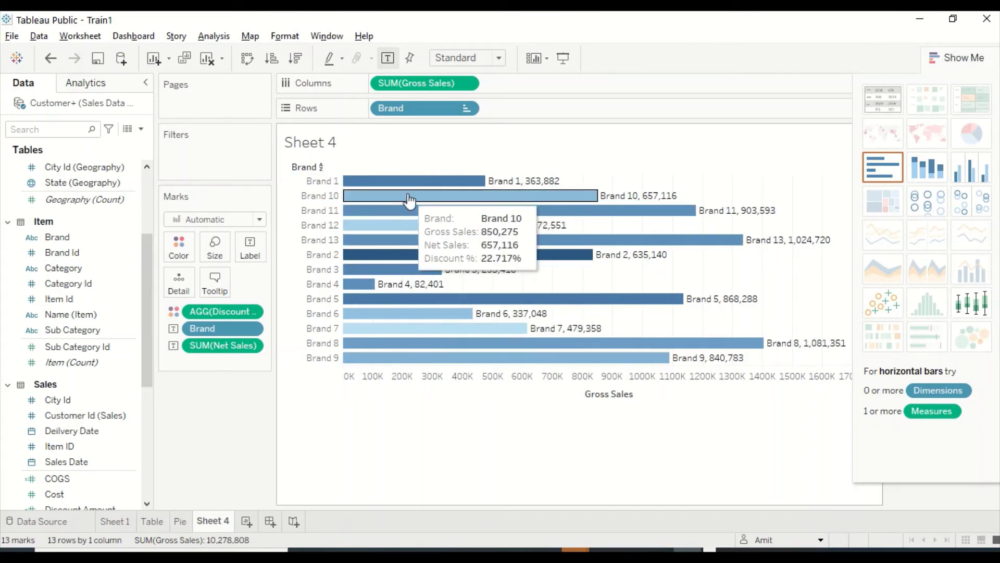
pyautogui.click(260, 219)
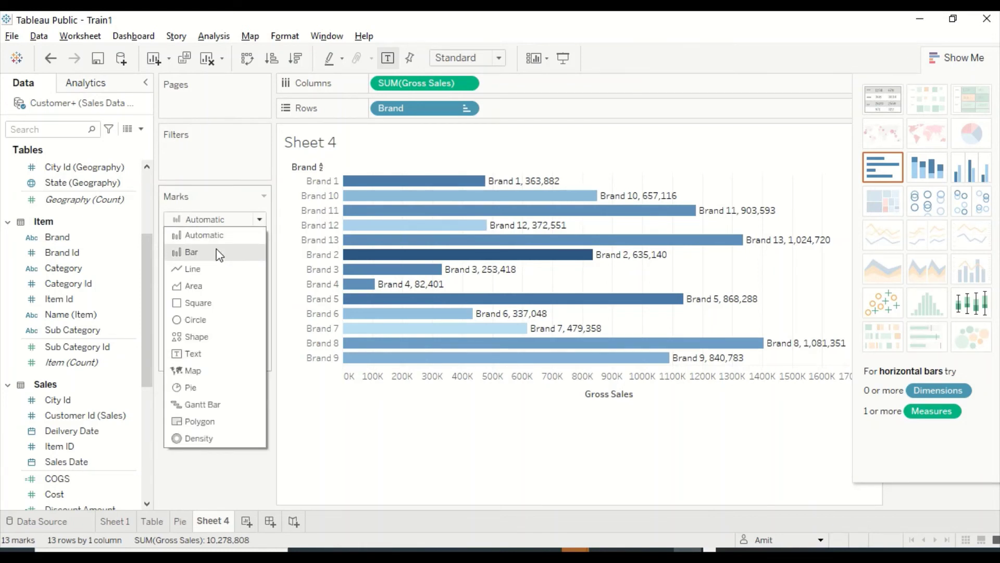
pyautogui.click(217, 253)
pyautogui.click(242, 218)
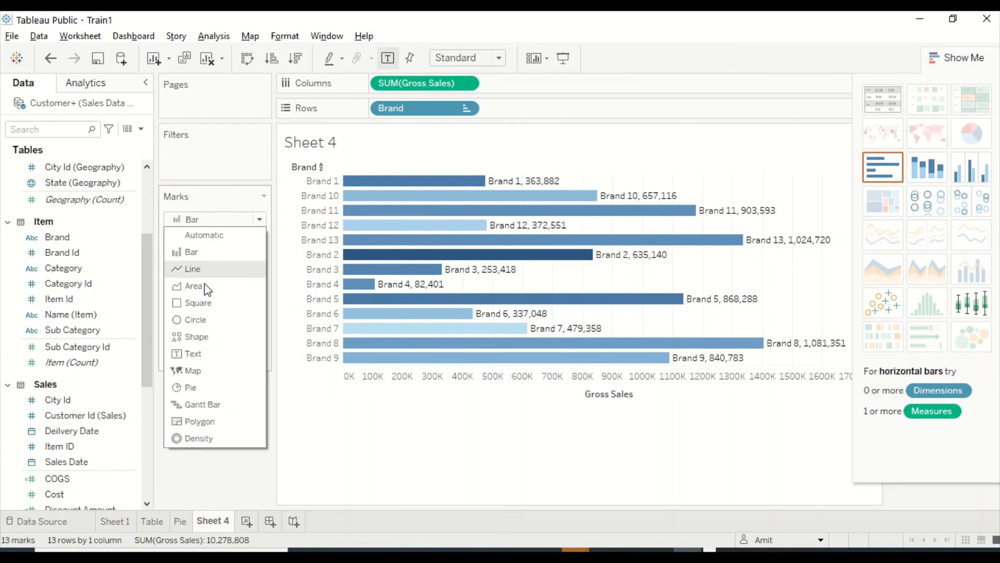
pyautogui.click(202, 301)
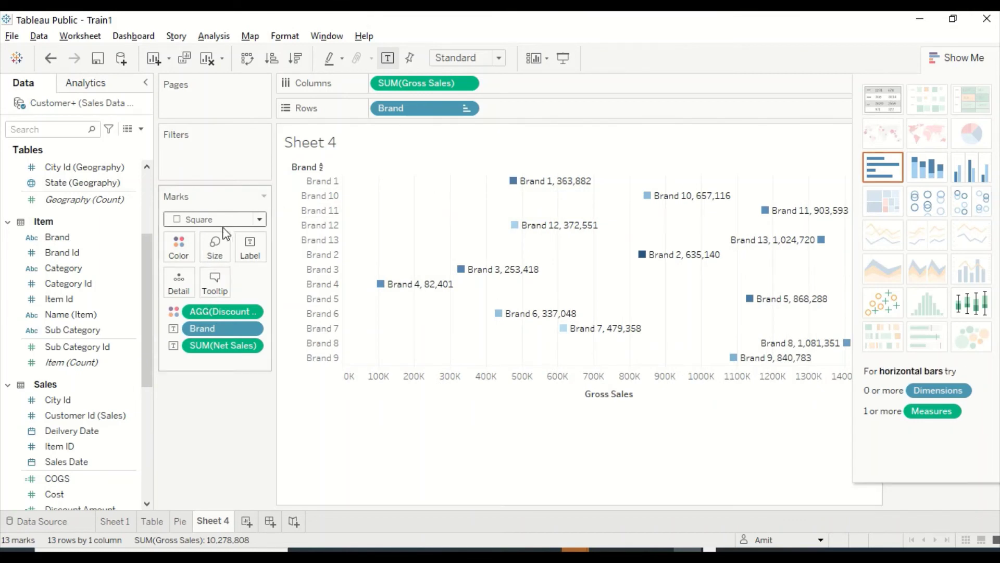
pyautogui.click(221, 219)
pyautogui.click(201, 316)
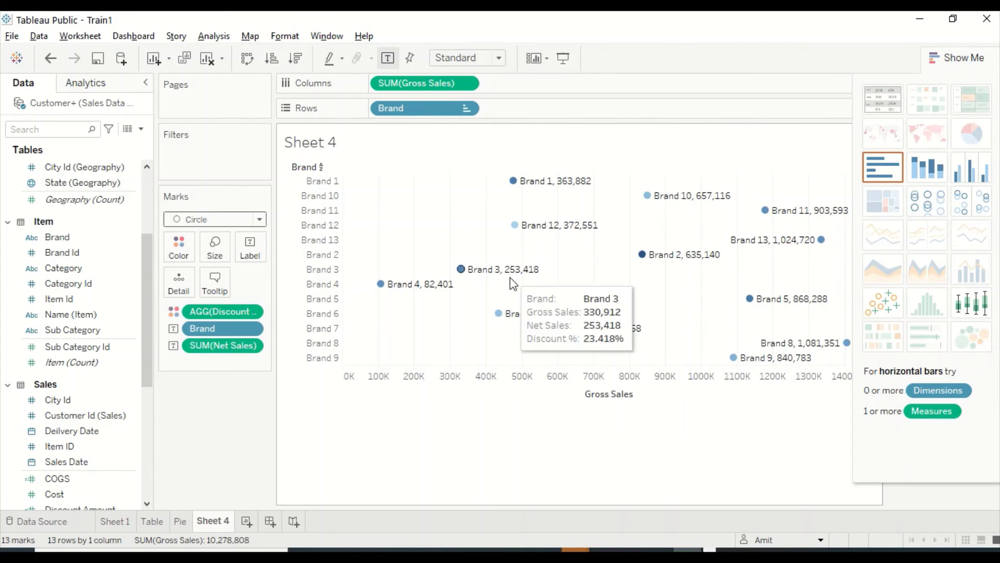
pyautogui.click(236, 219)
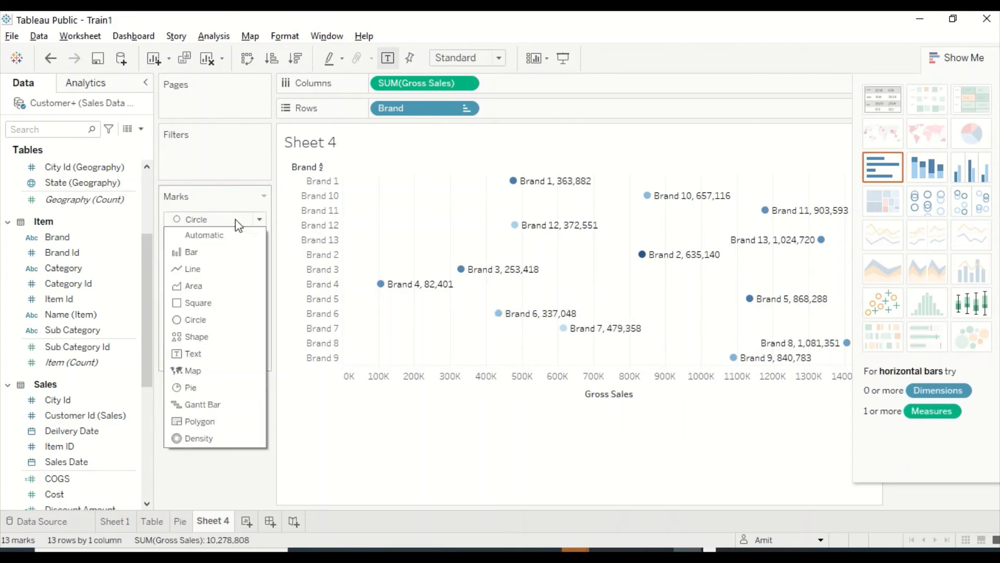
pyautogui.click(203, 356)
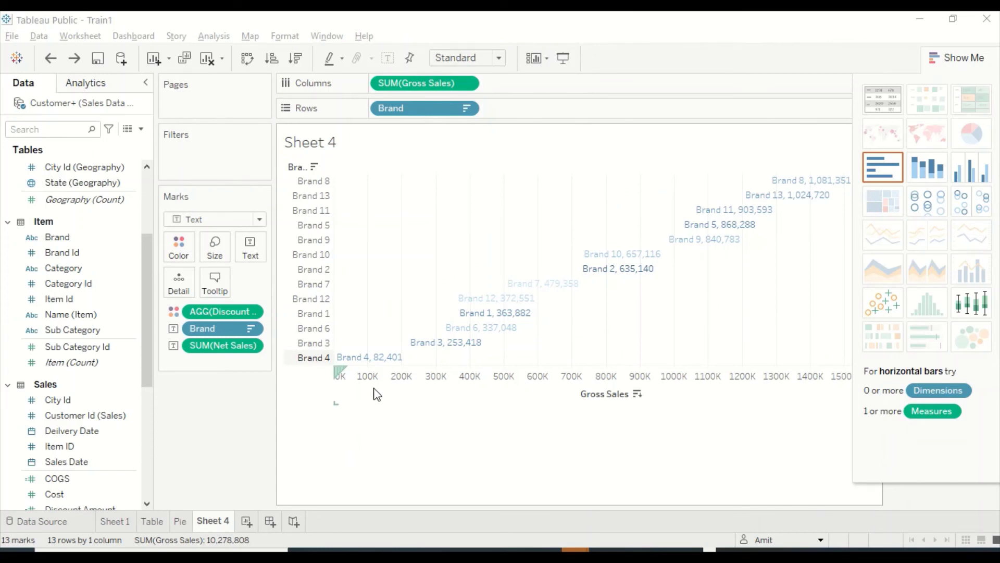
# Check Reversed in the Gross Sales axis settings so the largest values sit on the left
pyautogui.rightClick(361, 386)
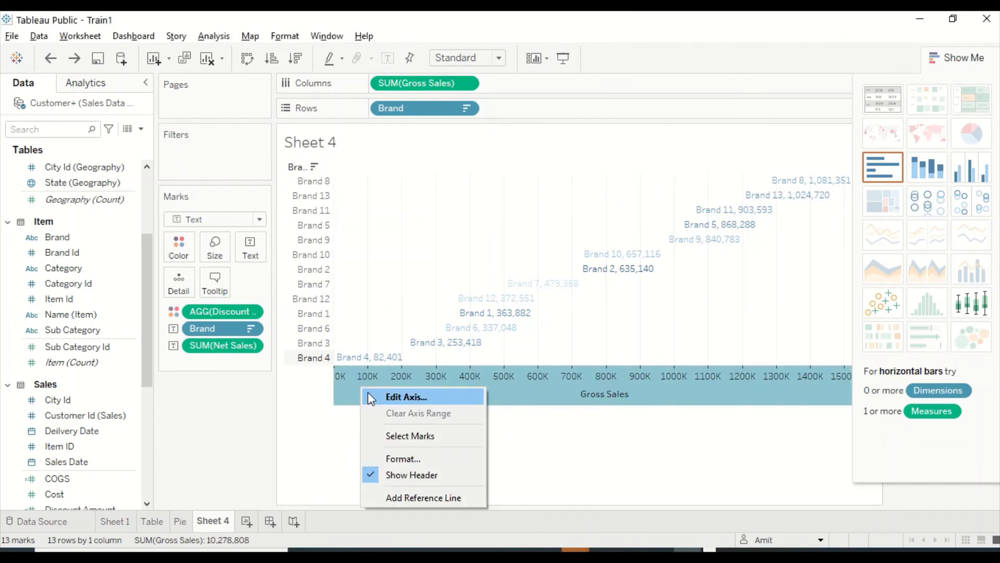
pyautogui.click(383, 400)
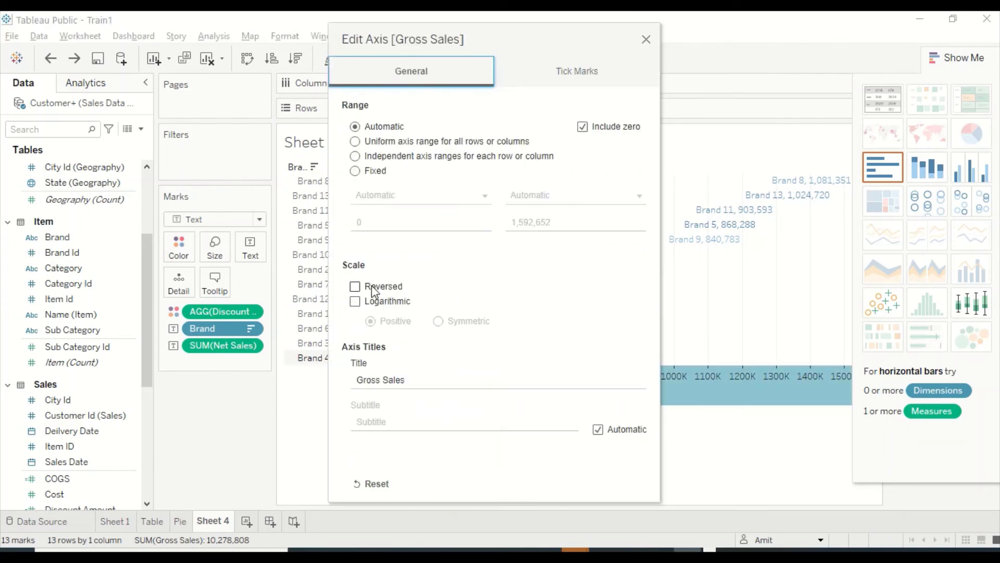
pyautogui.click(357, 287)
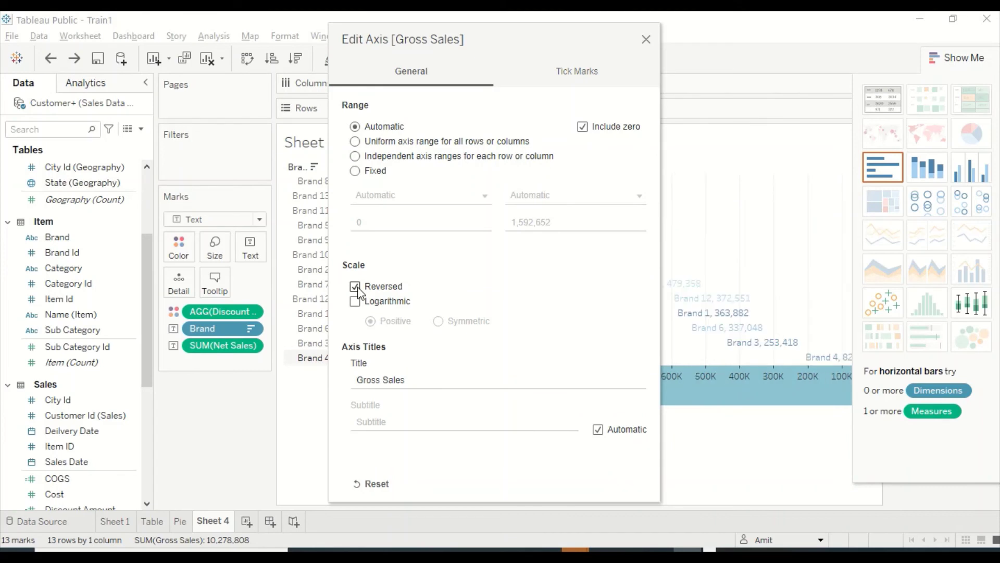
pyautogui.click(646, 40)
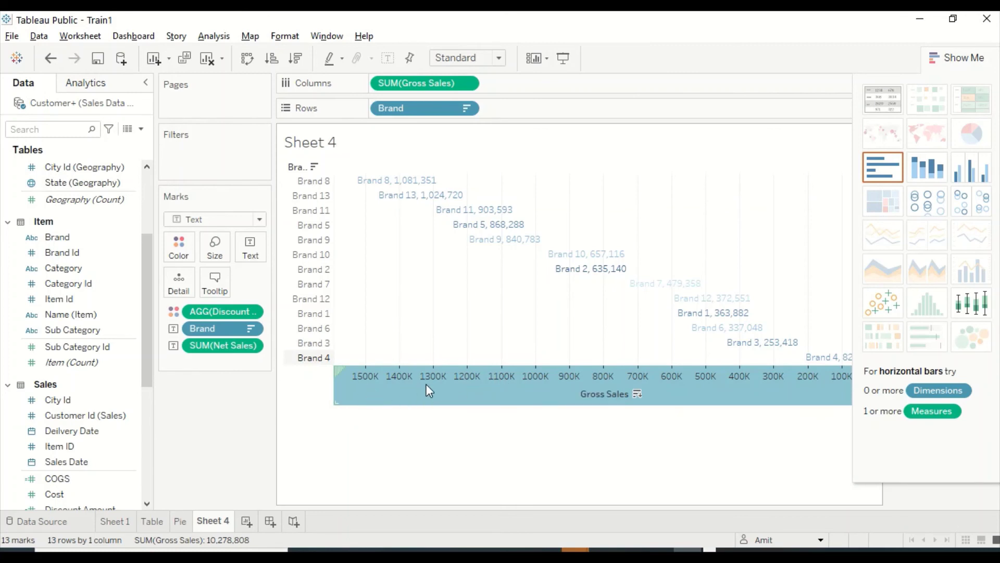
pyautogui.moveTo(426, 386)
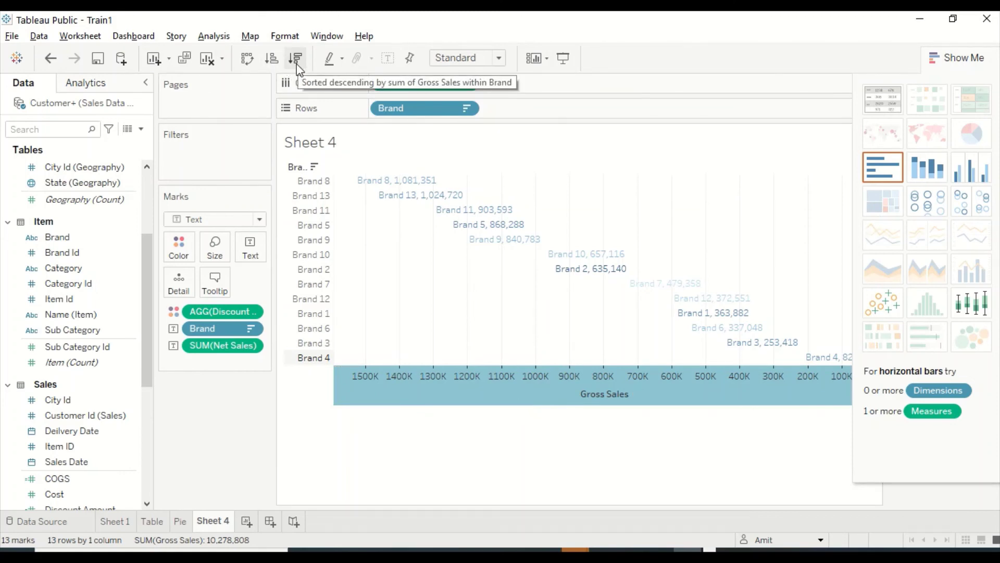
# In the Gross Sales axis settings, uncheck Reversed and enable Logarithmic scale
pyautogui.rightClick(345, 380)
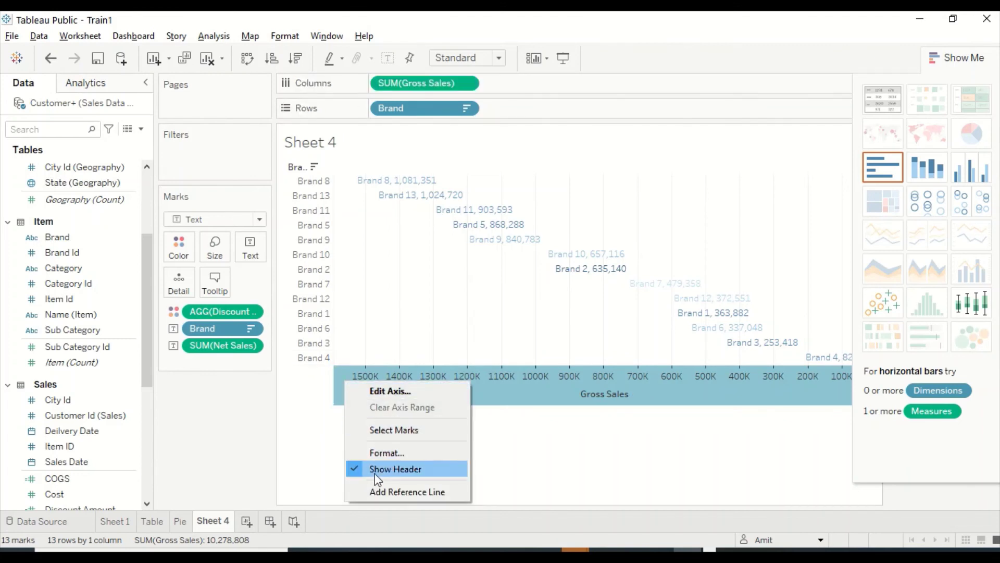
pyautogui.click(374, 391)
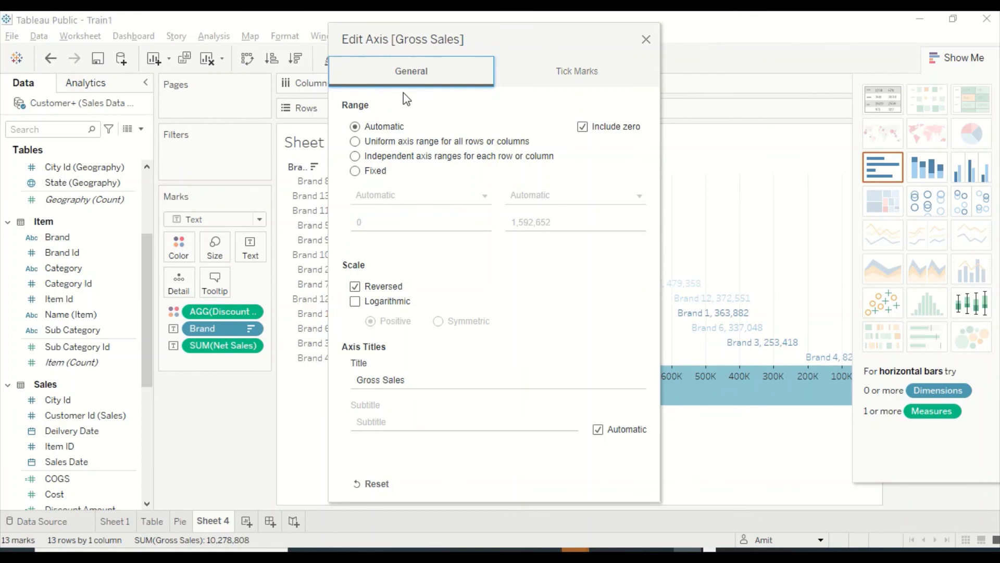
pyautogui.click(354, 286)
pyautogui.click(355, 301)
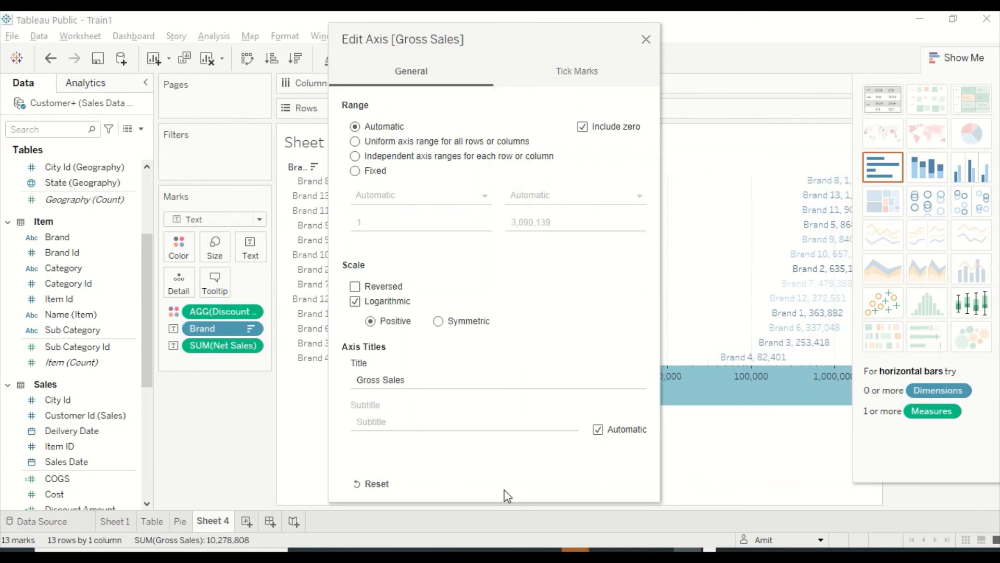
pyautogui.click(645, 39)
pyautogui.moveTo(825, 191)
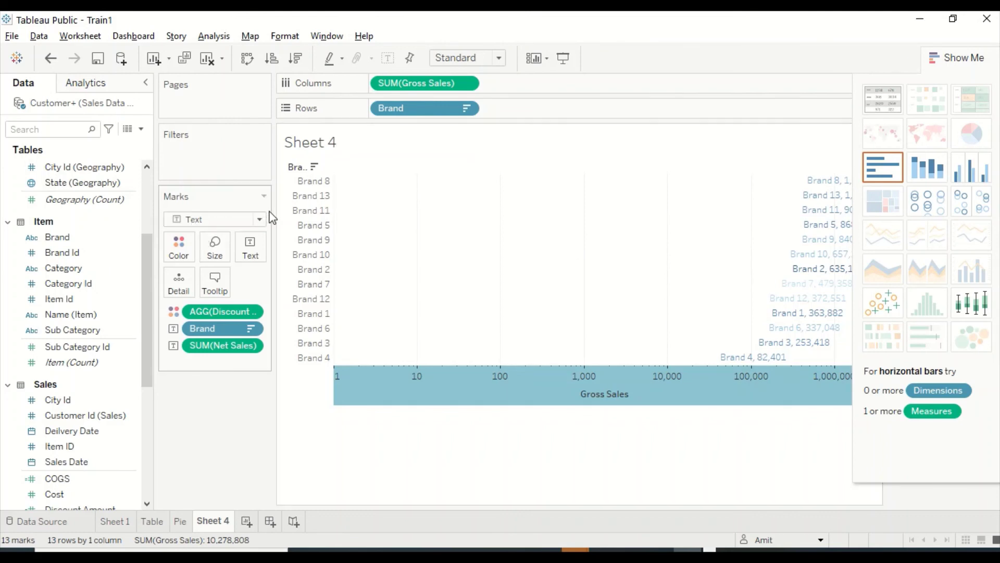
# Switch the marks back to Bar and uncheck Logarithmic on the Gross Sales axis
pyautogui.click(264, 219)
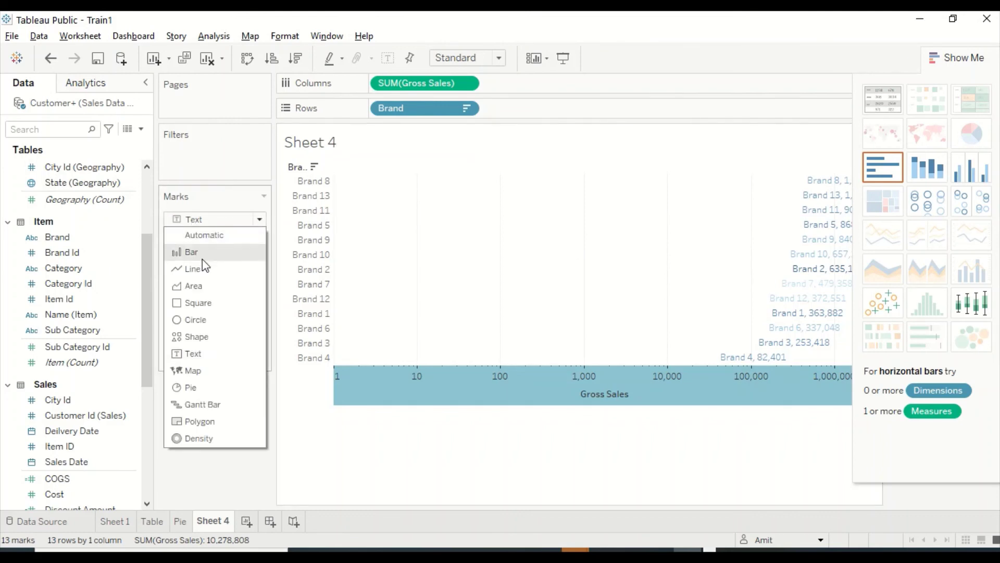
pyautogui.click(202, 256)
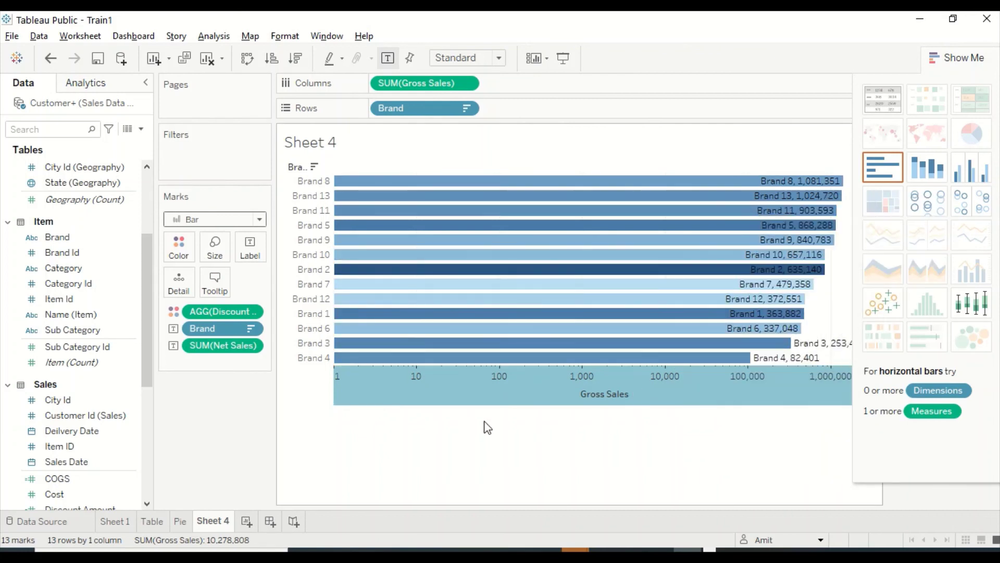
pyautogui.rightClick(367, 388)
pyautogui.click(385, 397)
pyautogui.click(355, 301)
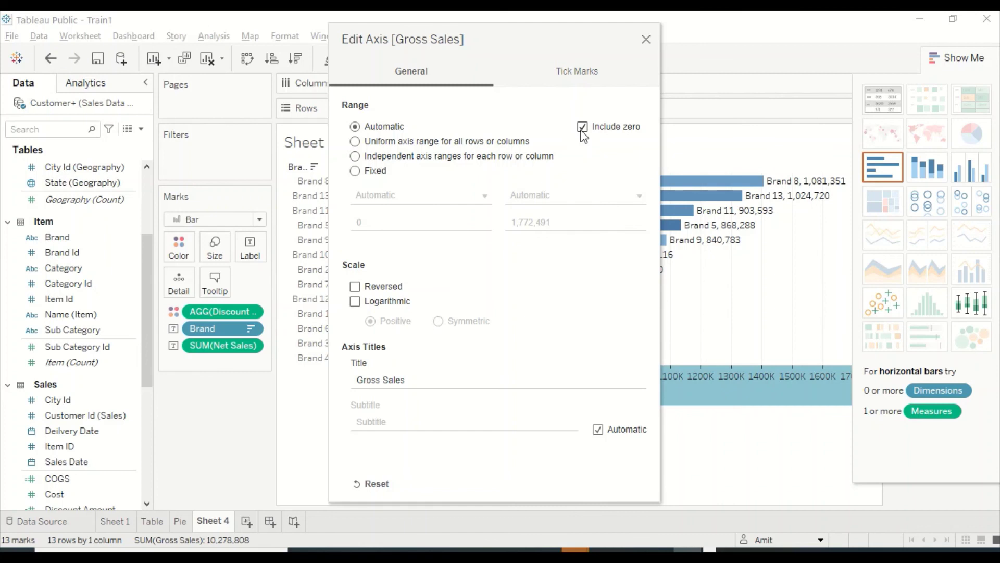
pyautogui.click(646, 39)
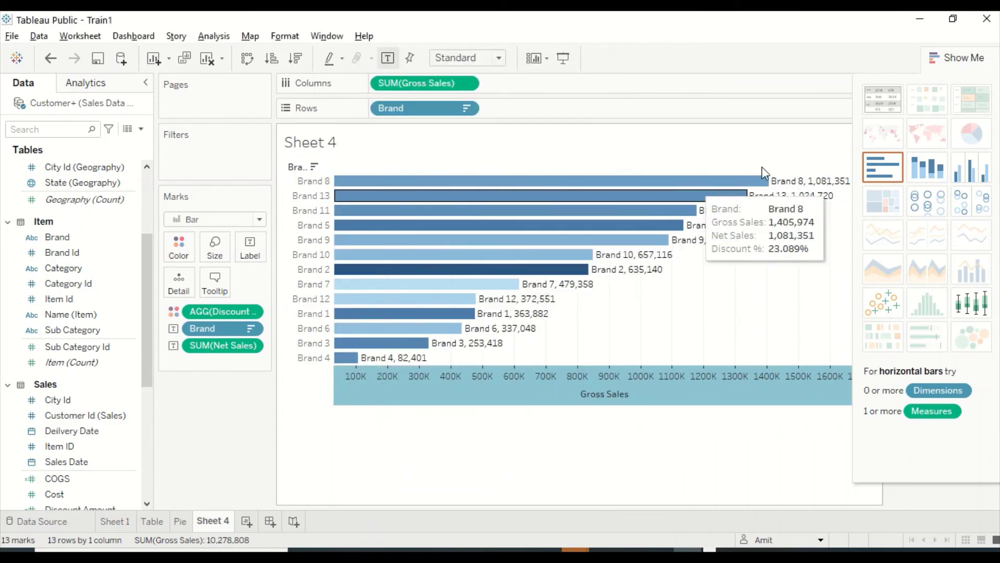
pyautogui.moveTo(438, 404)
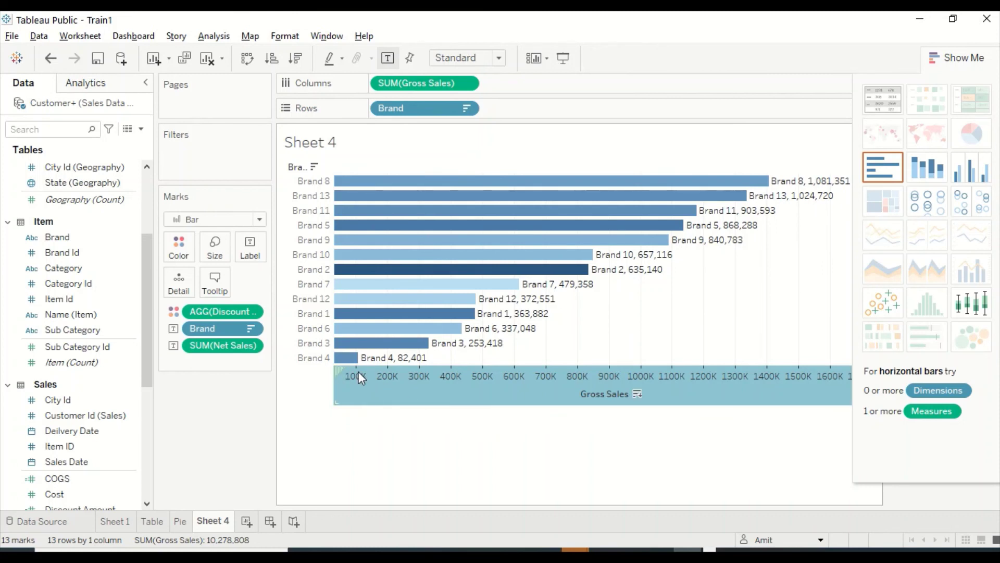
pyautogui.moveTo(357, 361)
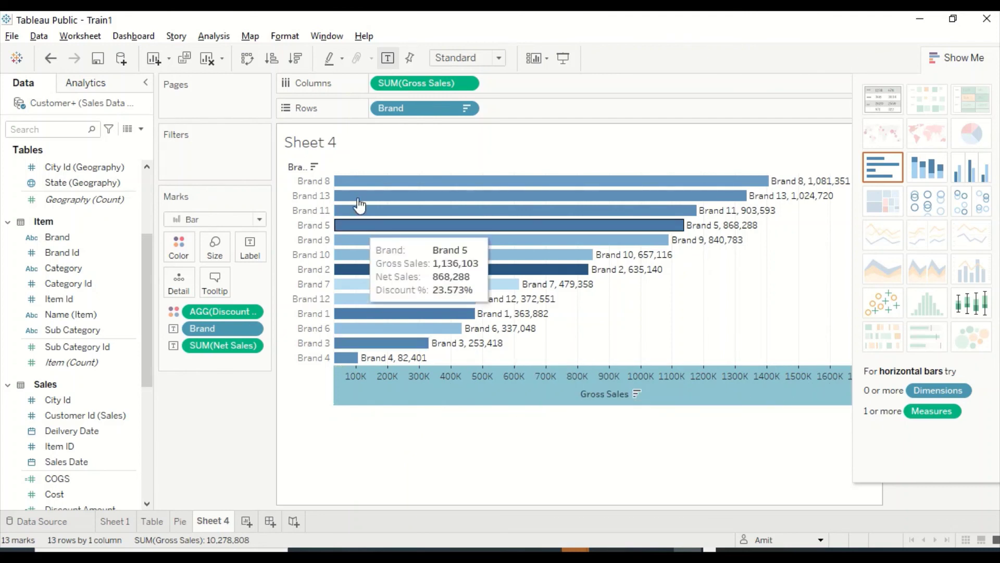
# Hide the Brand field label for rows; hiding Brand 13 is undone, keeping all 13 brands
pyautogui.rightClick(304, 167)
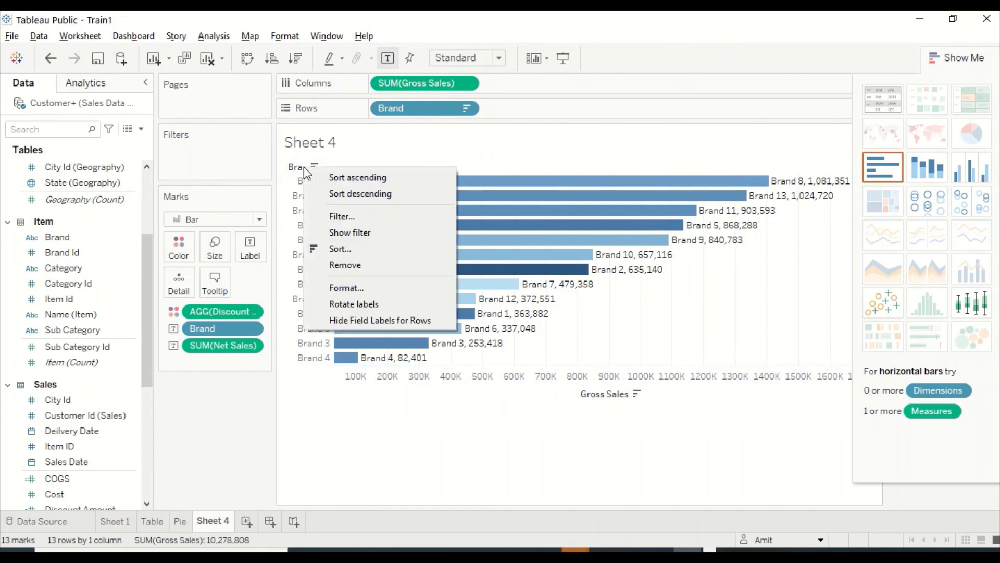
pyautogui.click(335, 321)
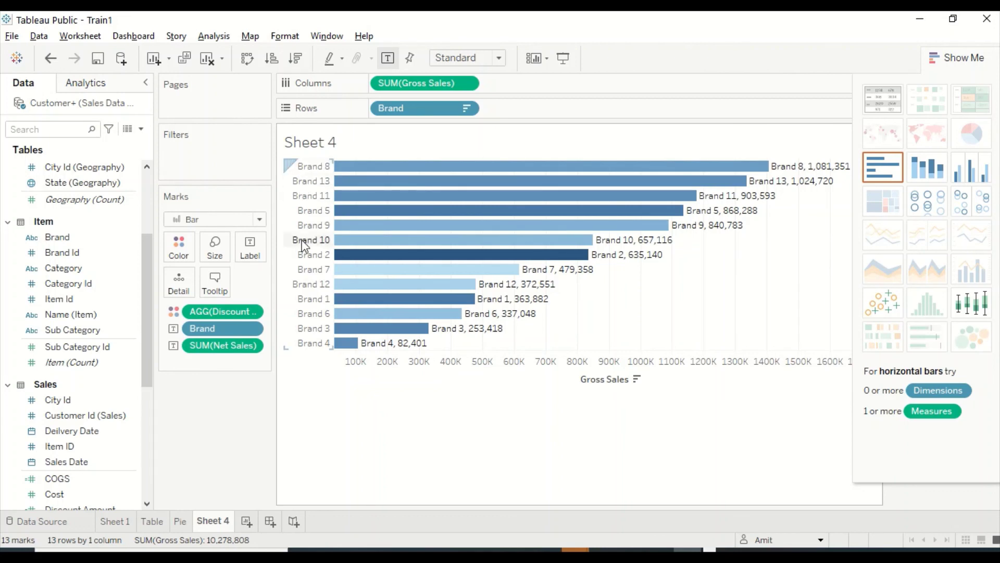
pyautogui.rightClick(312, 180)
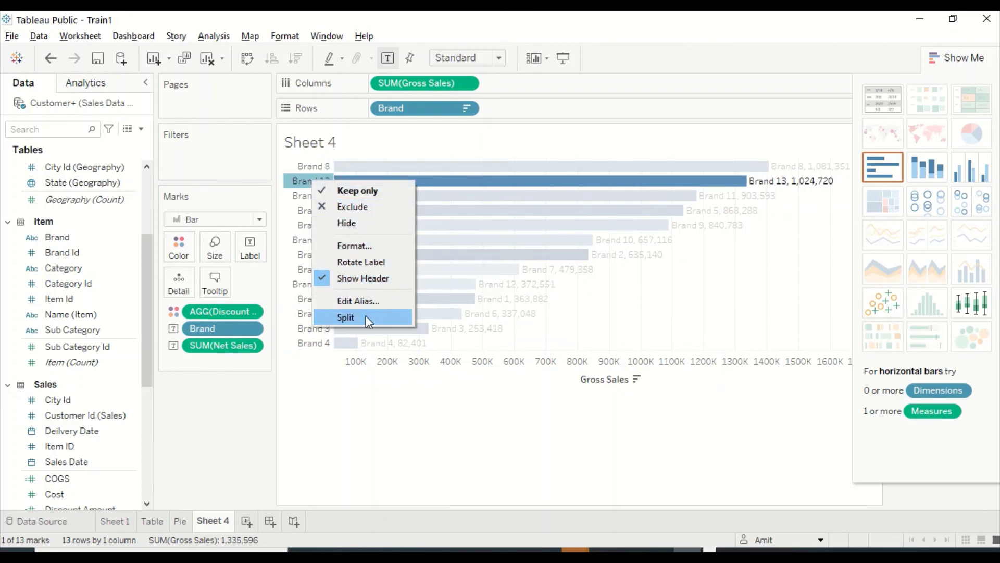
pyautogui.click(350, 223)
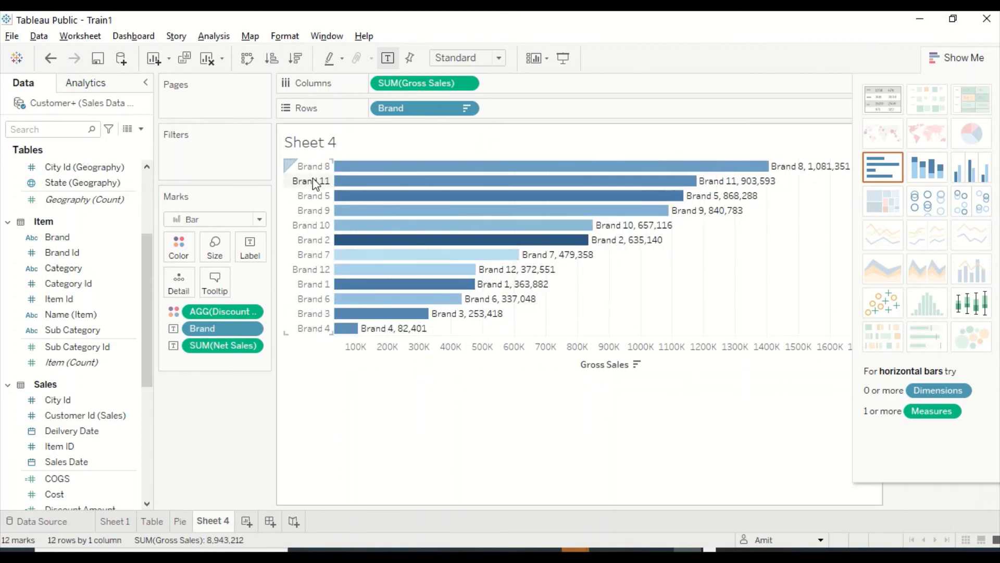
pyautogui.hotkey('ctrl', 'z')
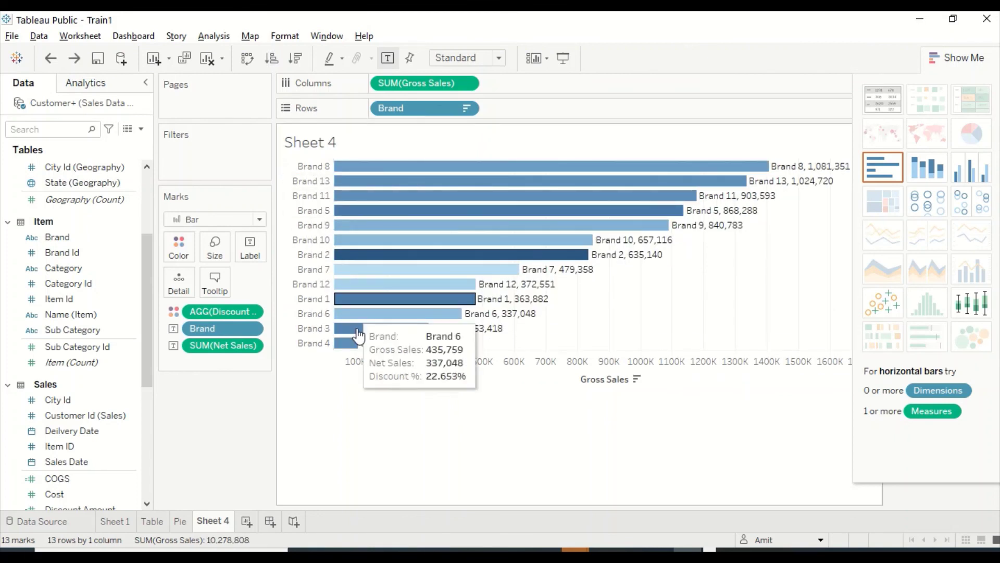